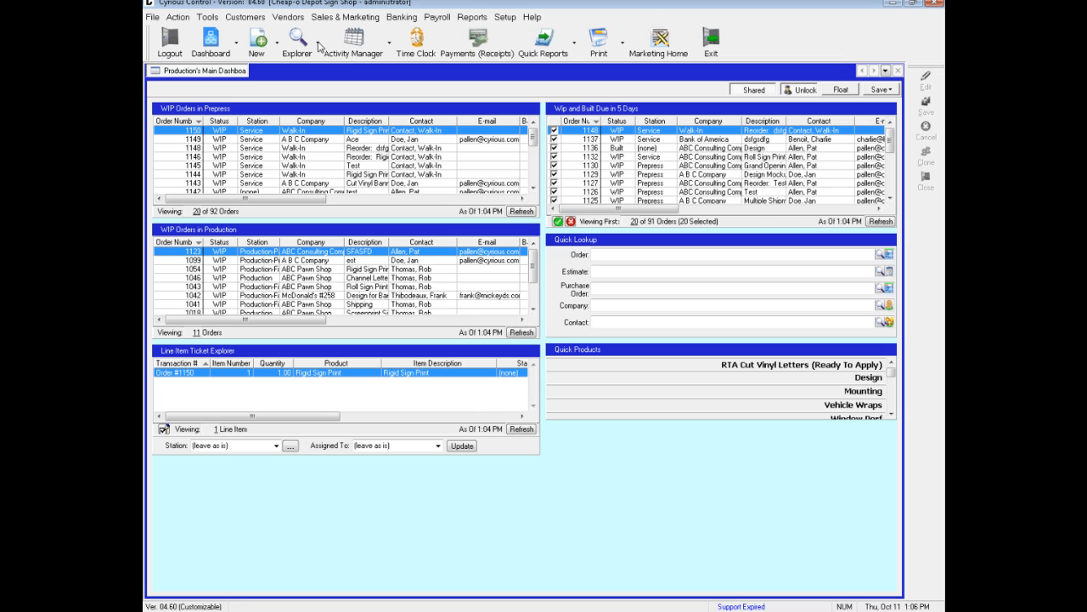
- Open the company explorer and search for companies whose name starts with "ABC"
left_click(319, 47)
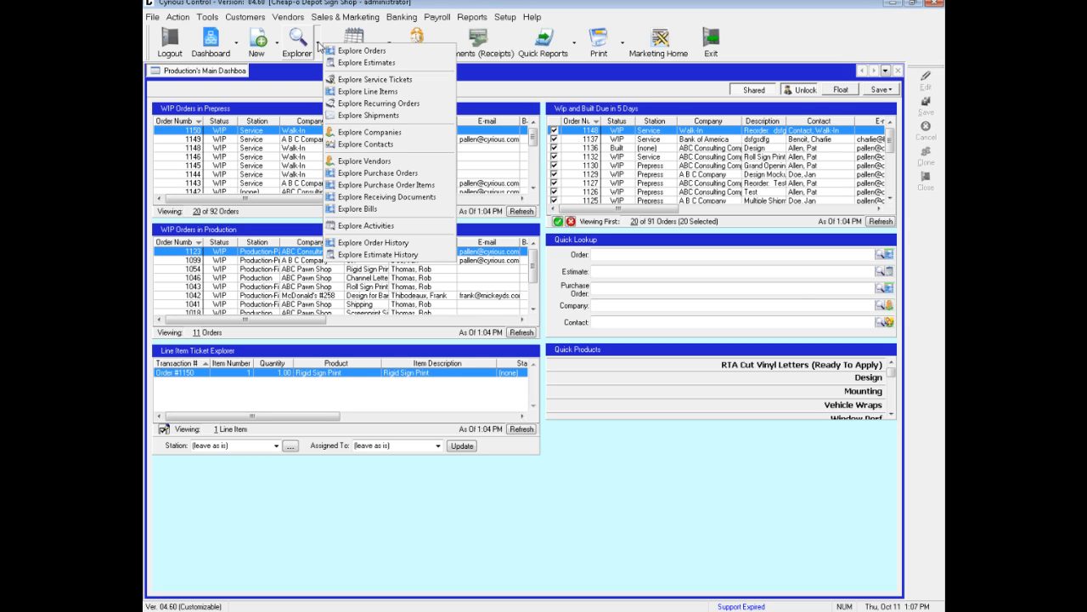
left_click(347, 129)
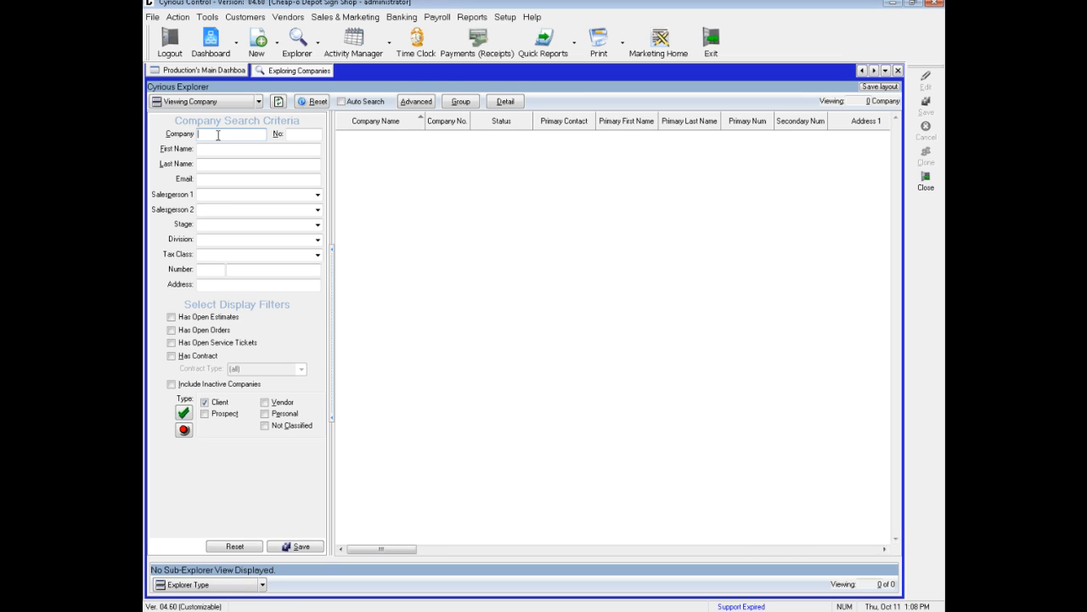
type("ABC")
key("Return")
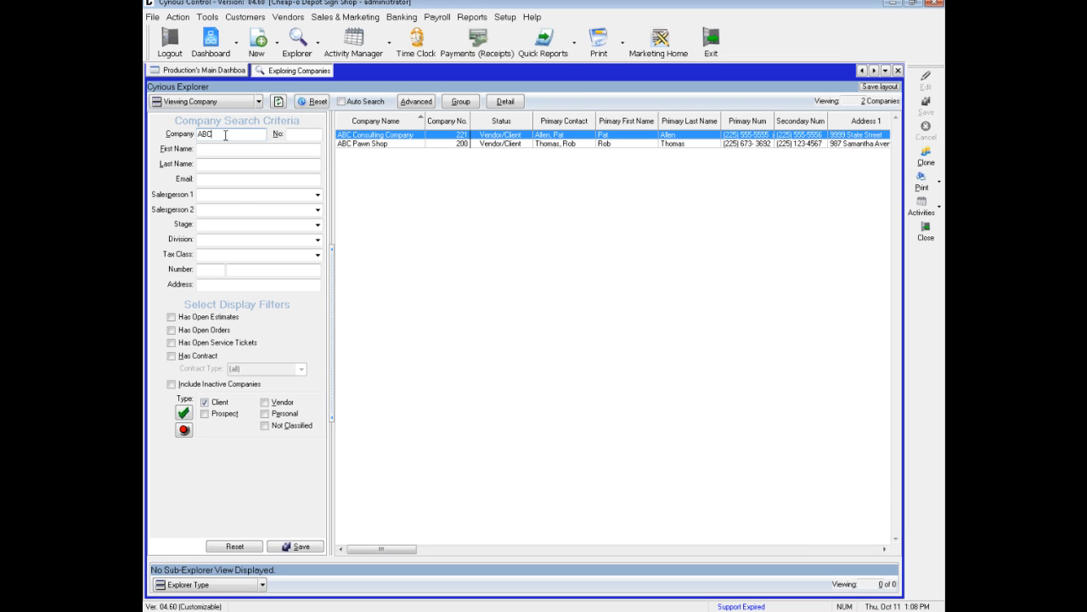
- Search the companies by name with the wildcard pattern "*Pawn*"
double_click(226, 135)
type("*Pawn*")
key("Return")
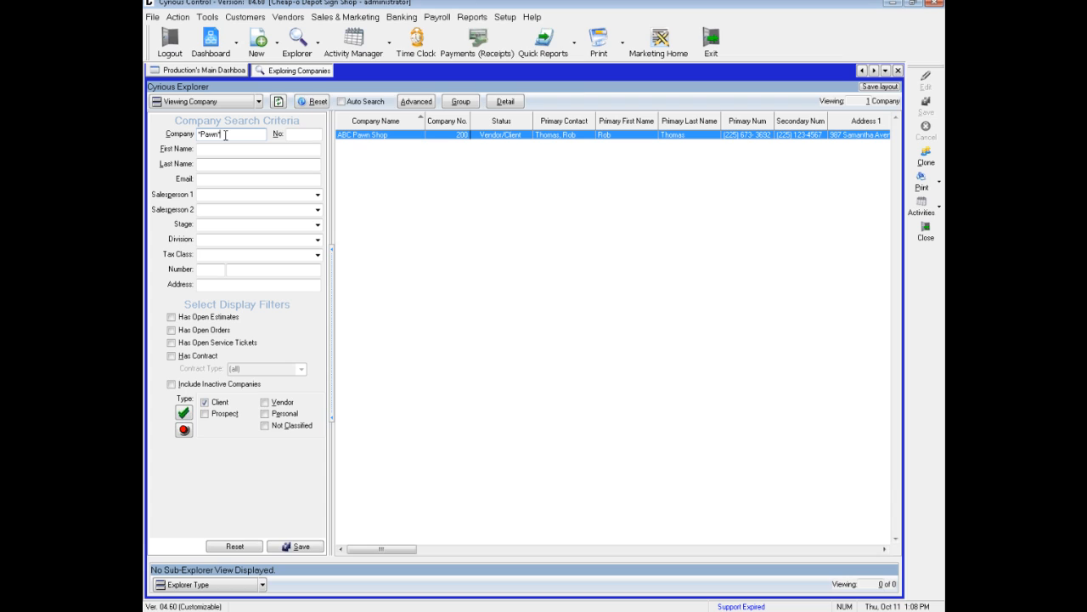
- Clear the company name criterion and search the companies by the contact's first name
double_click(226, 134)
key("BackSpace")
left_click(281, 102)
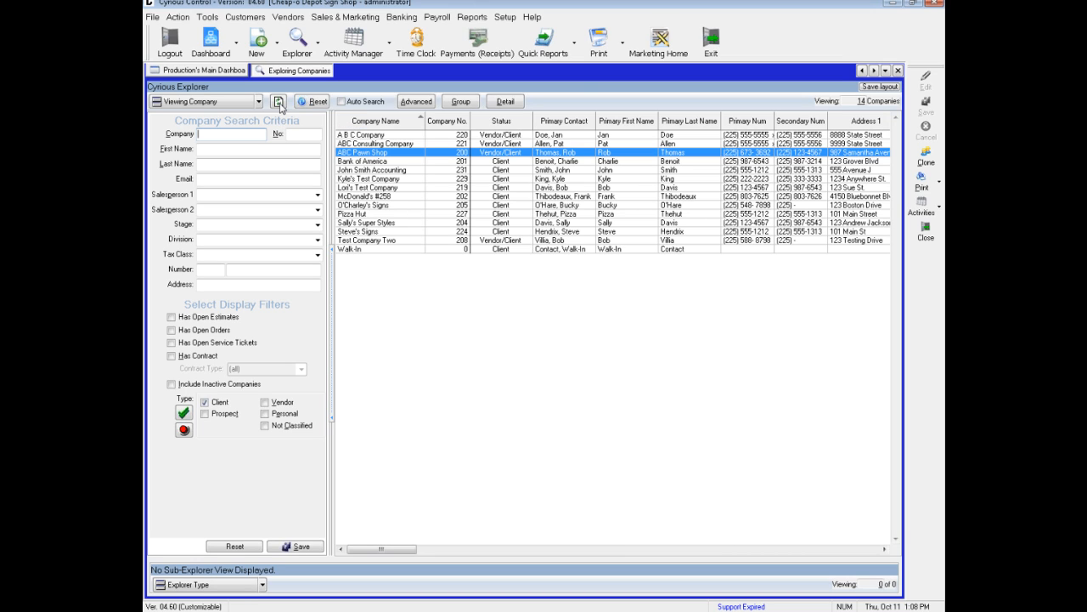
left_click(227, 151)
type("Bob")
left_click(277, 101)
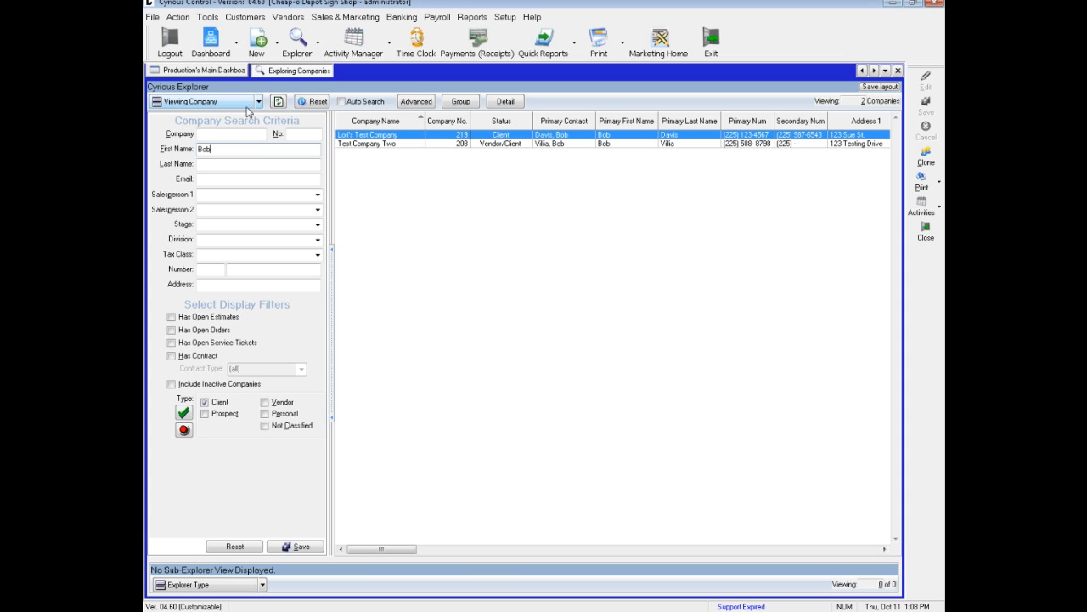
- Clear the first name criterion and filter the companies by an employee chosen as Salesperson 1
key("shift+Home")
key("Delete")
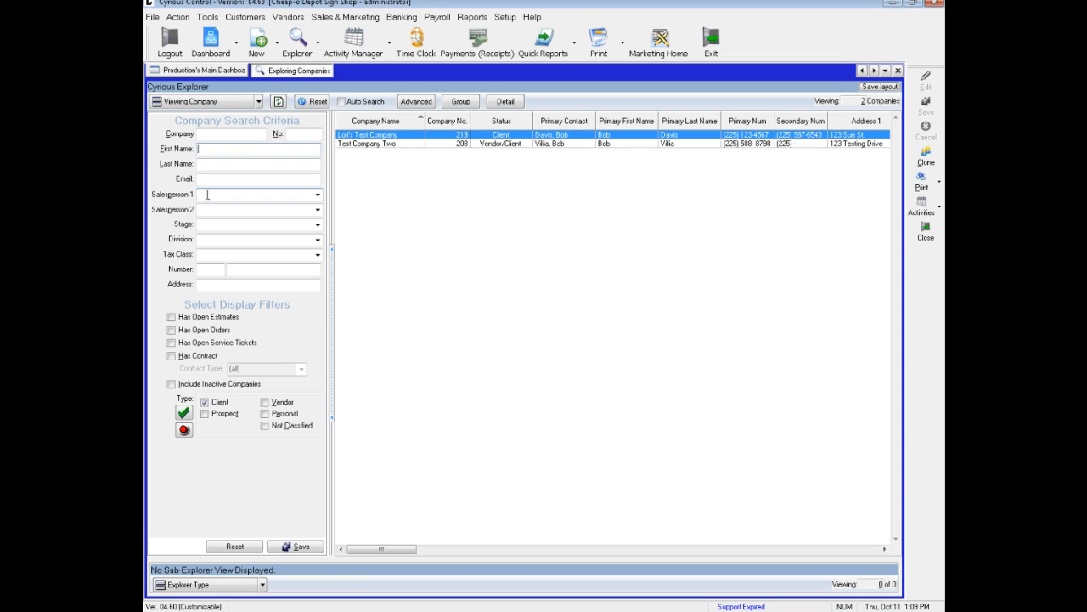
left_click(317, 196)
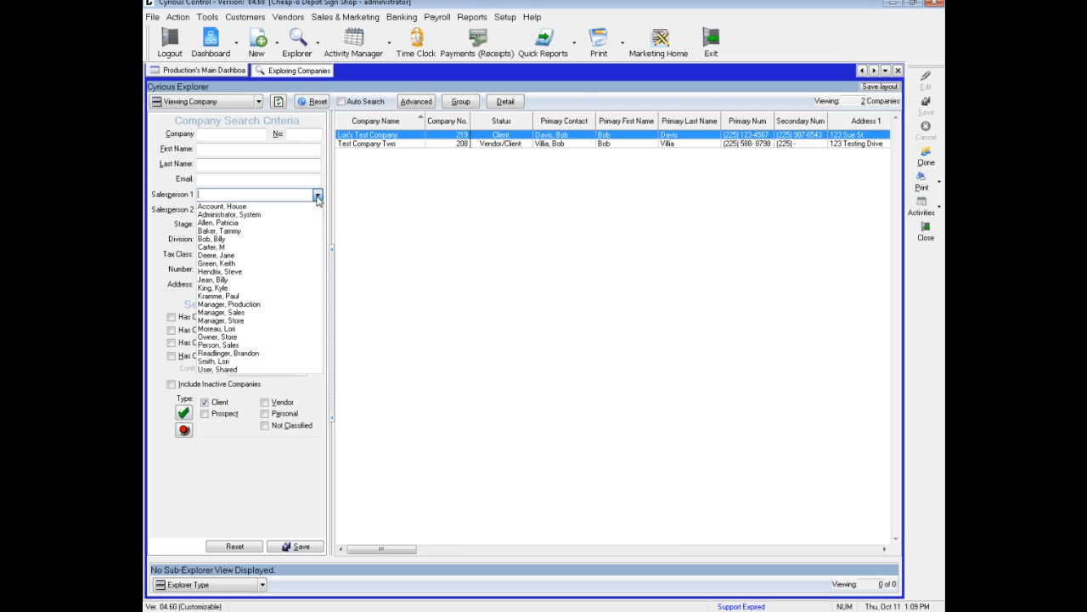
left_click(257, 289)
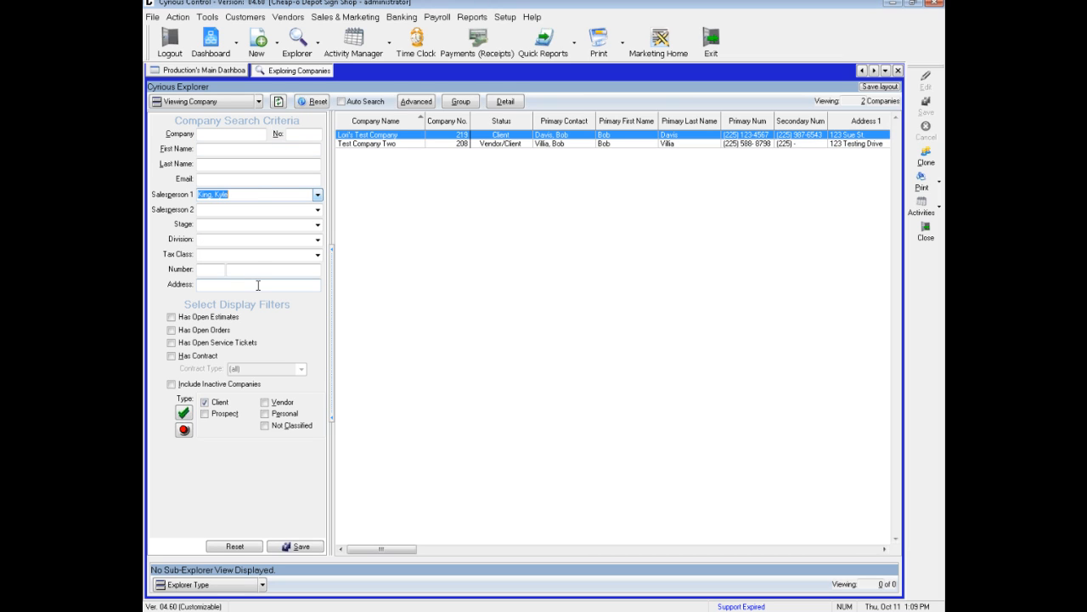
left_click(277, 102)
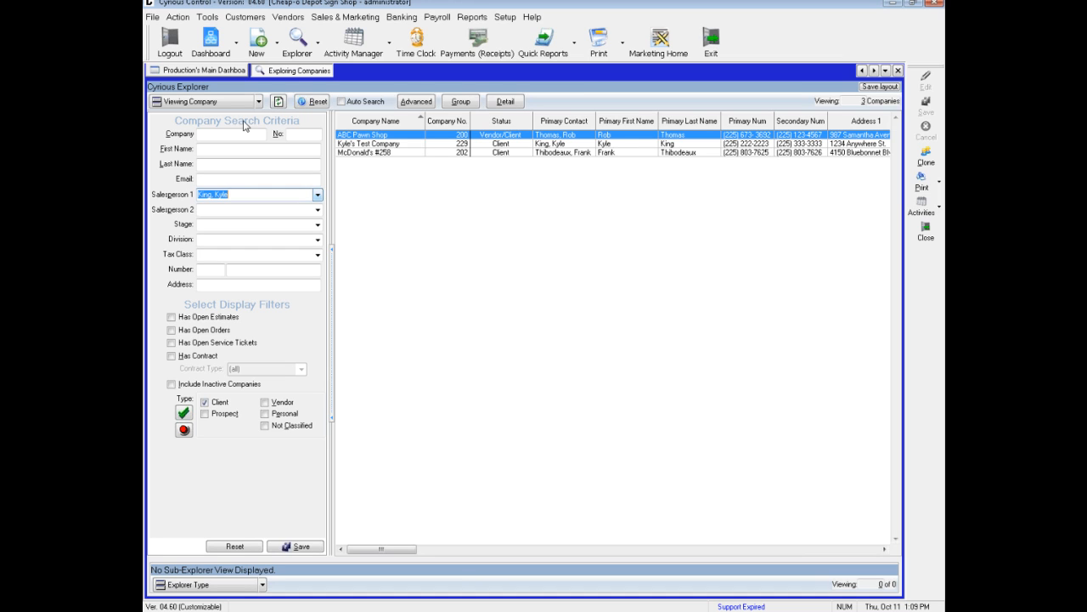
- Clear the Salesperson 1 filter and list prospects together with the clients
key("Delete")
left_click(277, 102)
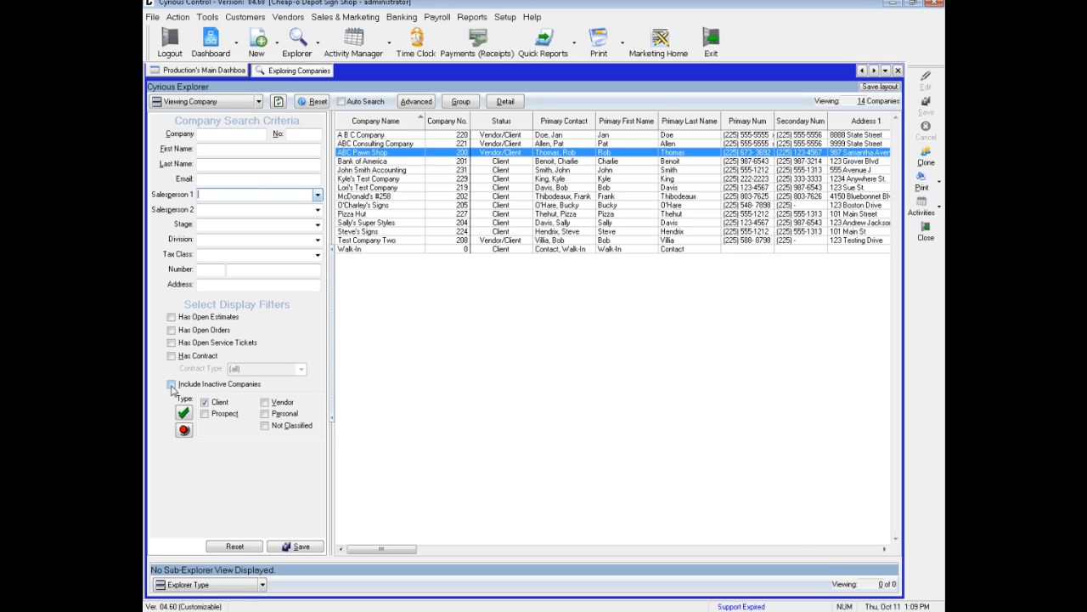
left_click(206, 415)
left_click(276, 103)
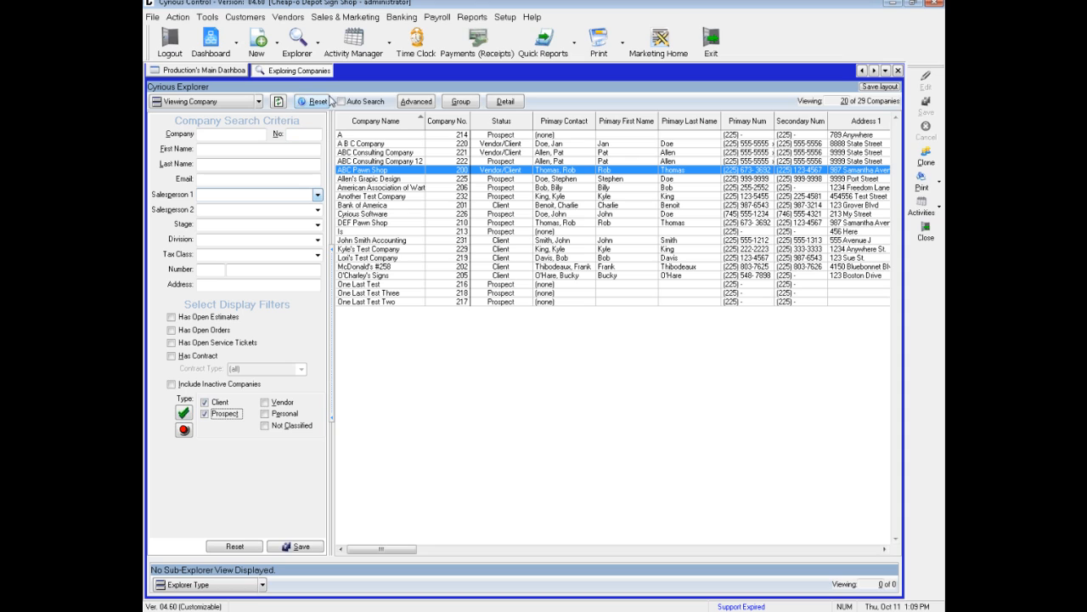
- Set the number of companies shown in the results list to 29
left_click(831, 101)
type("25")
key("Return")
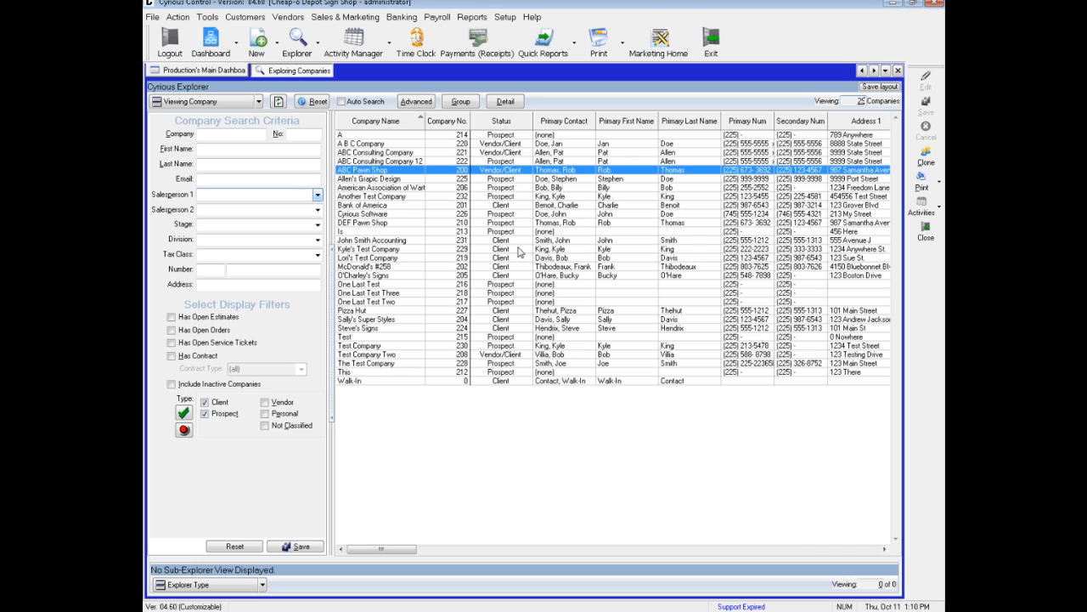
right_click(501, 176)
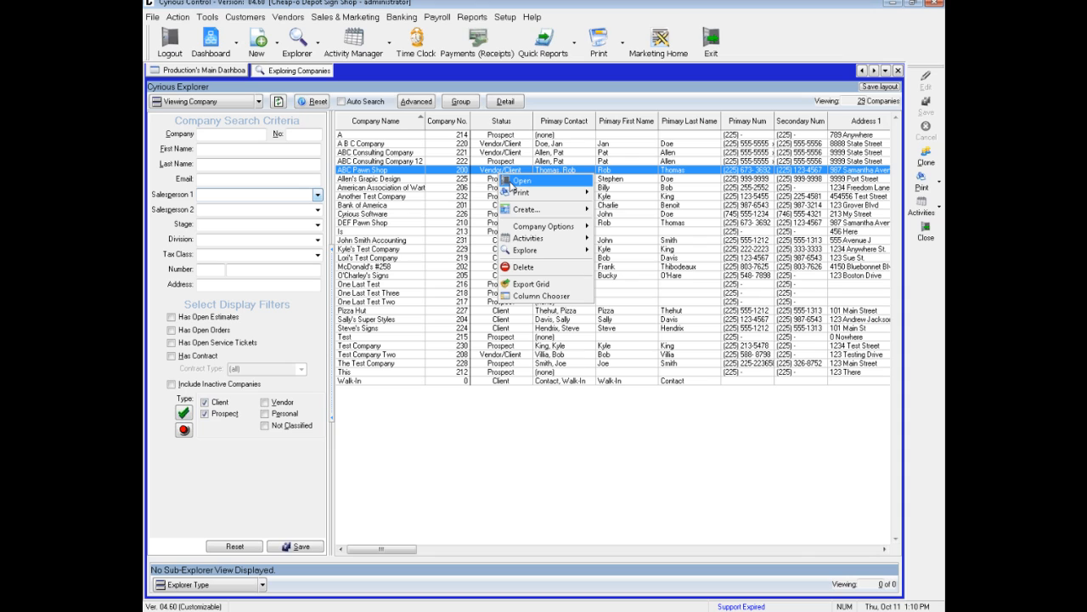
mouse_move(523, 194)
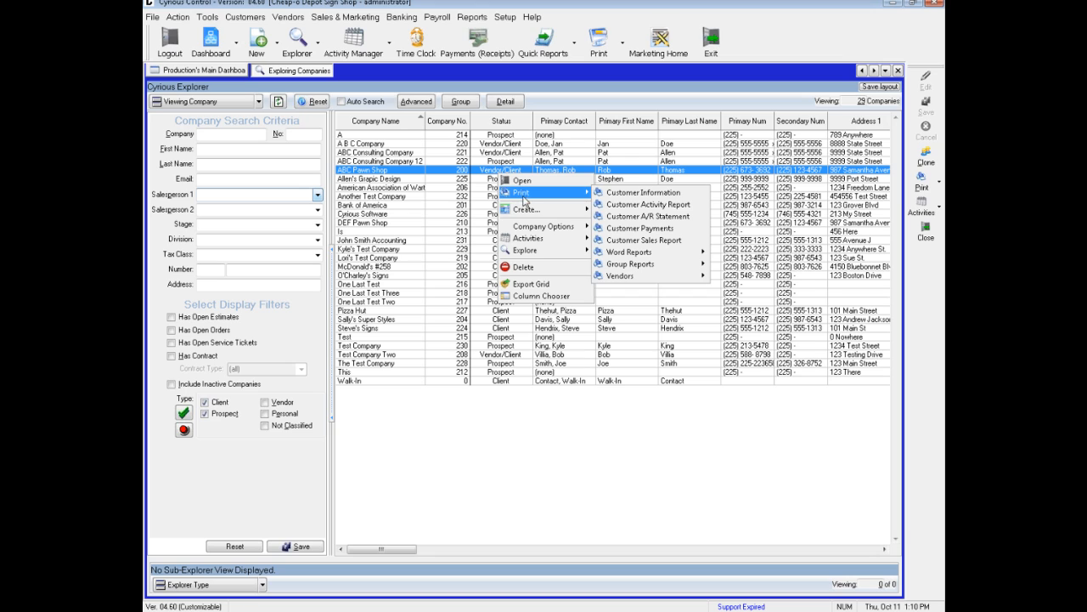
mouse_move(525, 212)
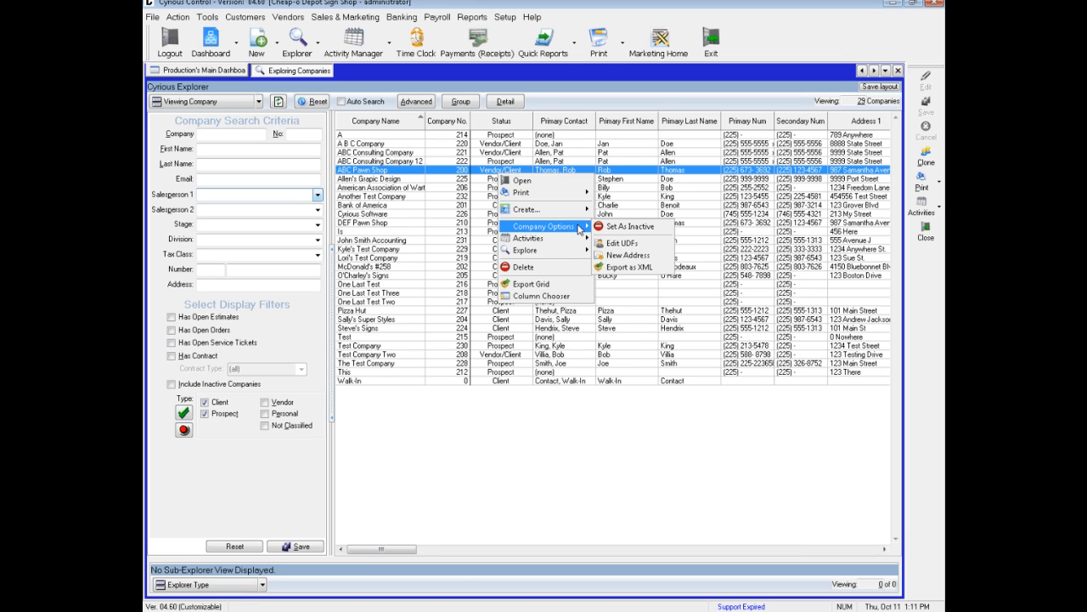
mouse_move(576, 229)
left_click(938, 297)
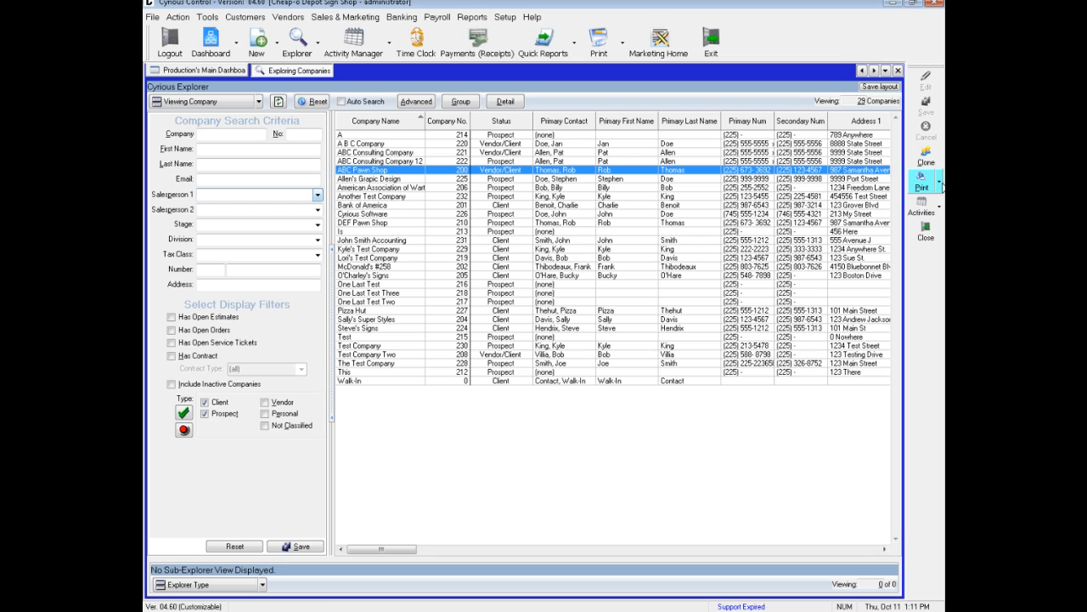
left_click(941, 181)
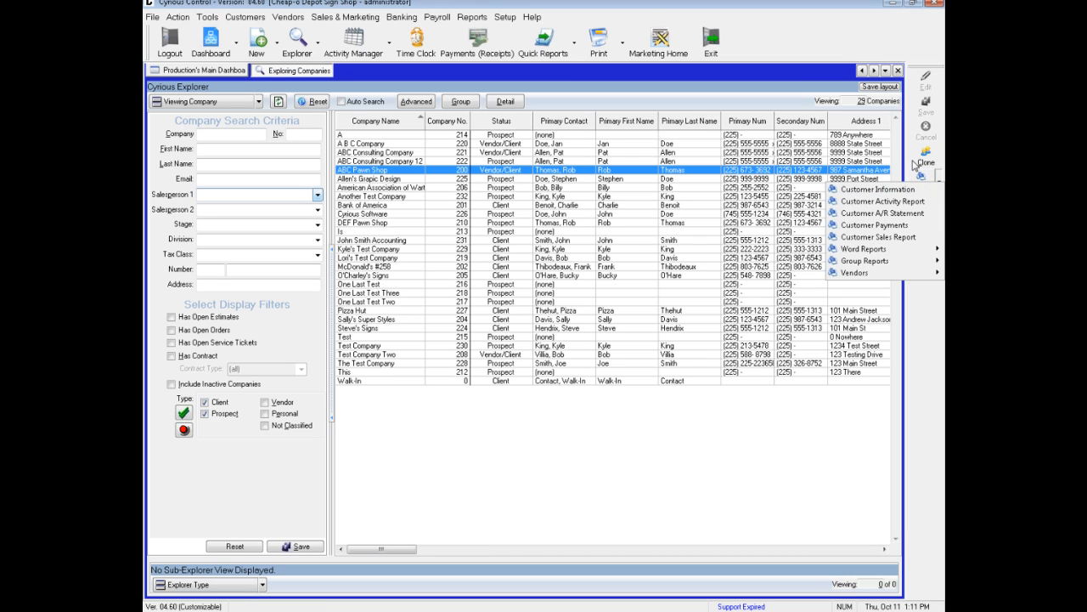
left_click(917, 355)
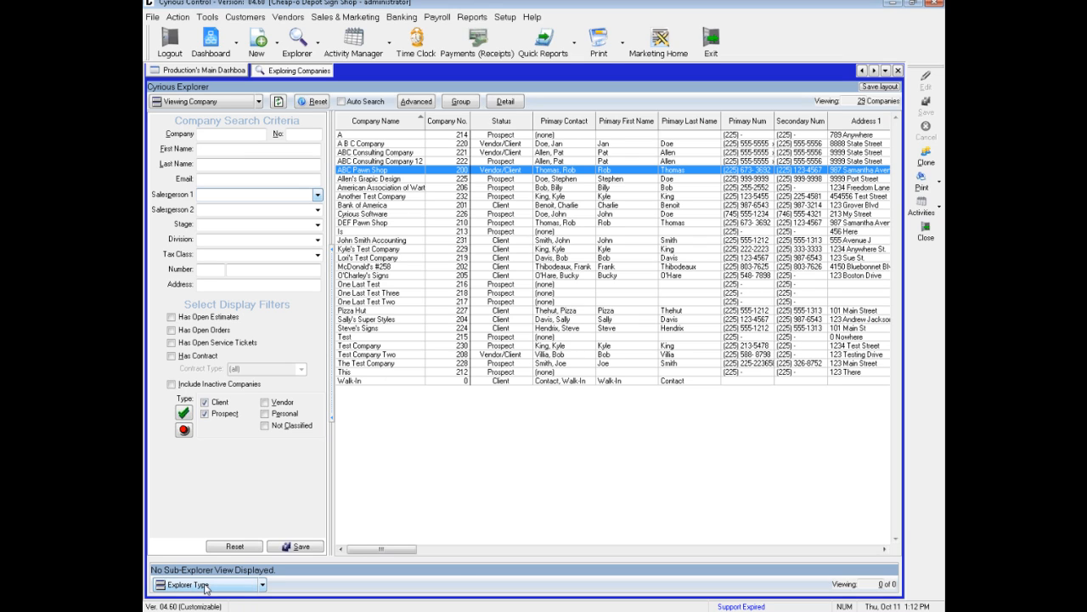
- Open the sub-explorer for ABC Pawn Shop and set it to show the company's orders
left_click(263, 587)
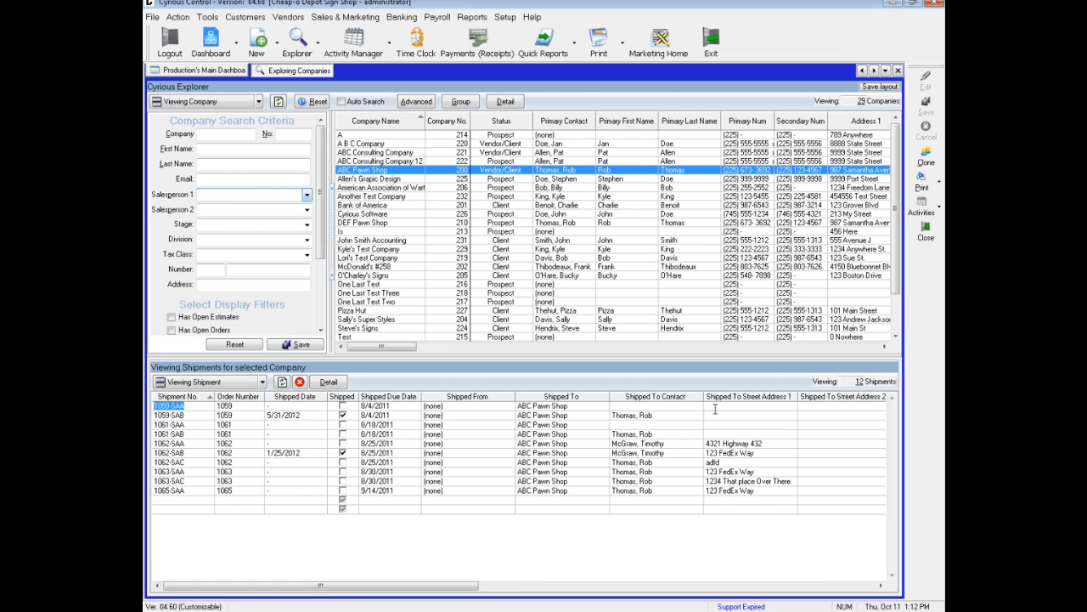
left_click(263, 382)
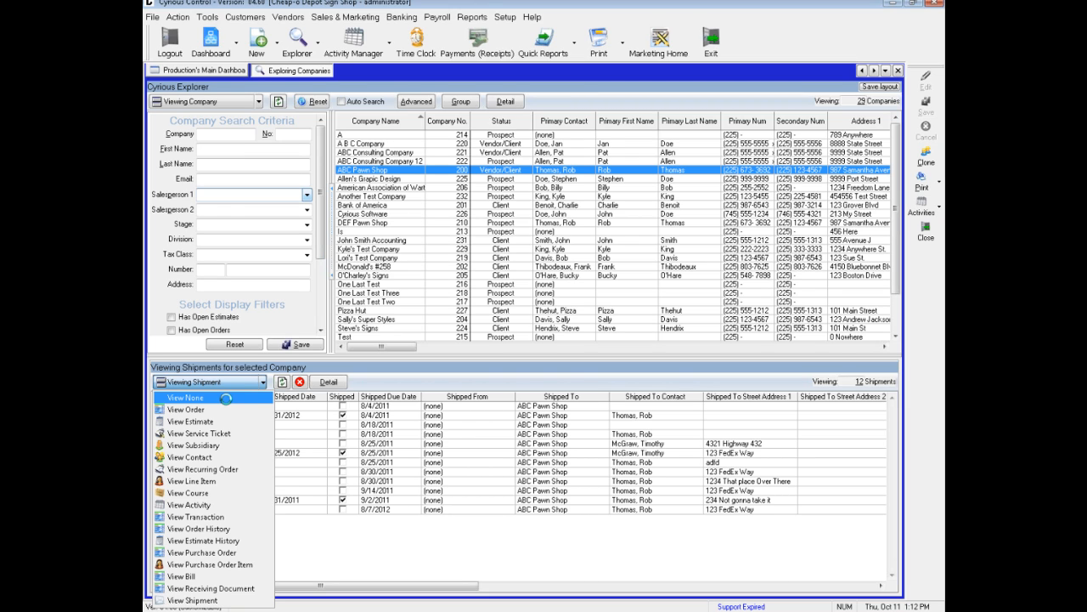
left_click(217, 409)
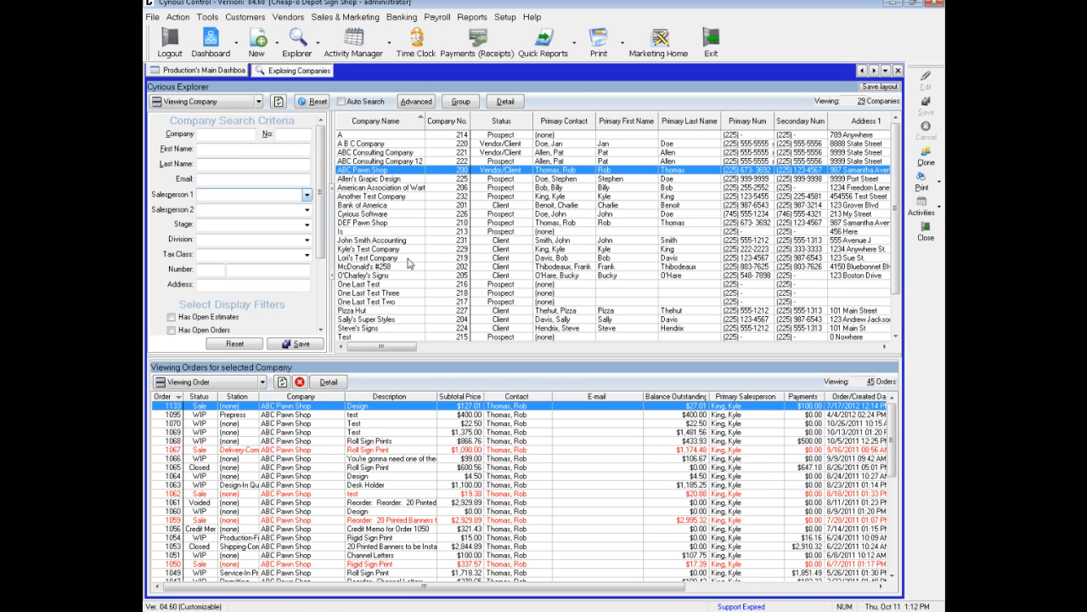
- View the orders of Kyle's Test Company and A B C Company, and close the sub-explorer
left_click(406, 249)
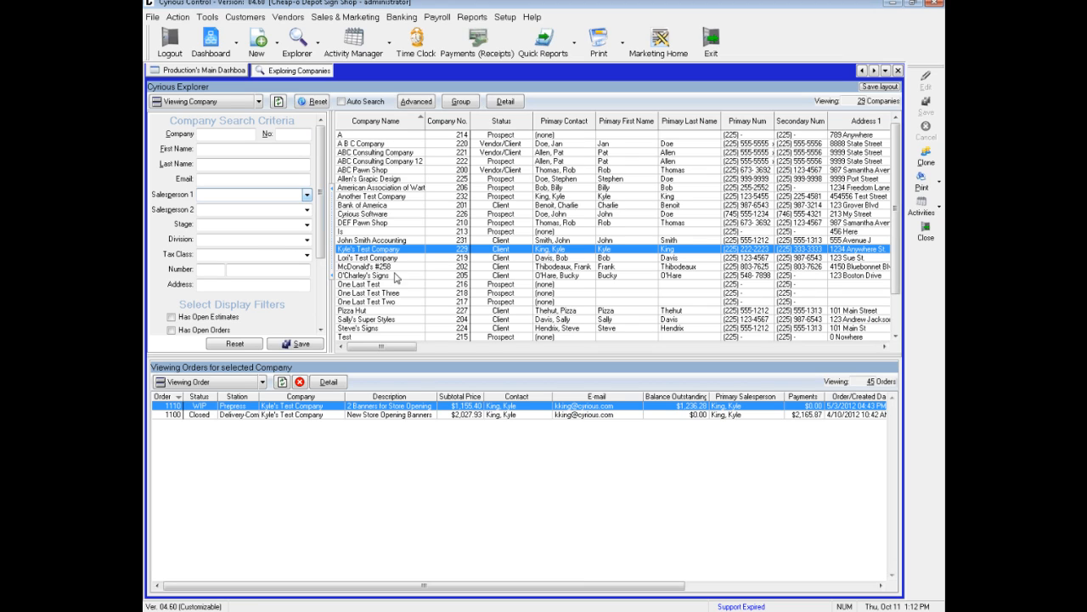
left_click(384, 143)
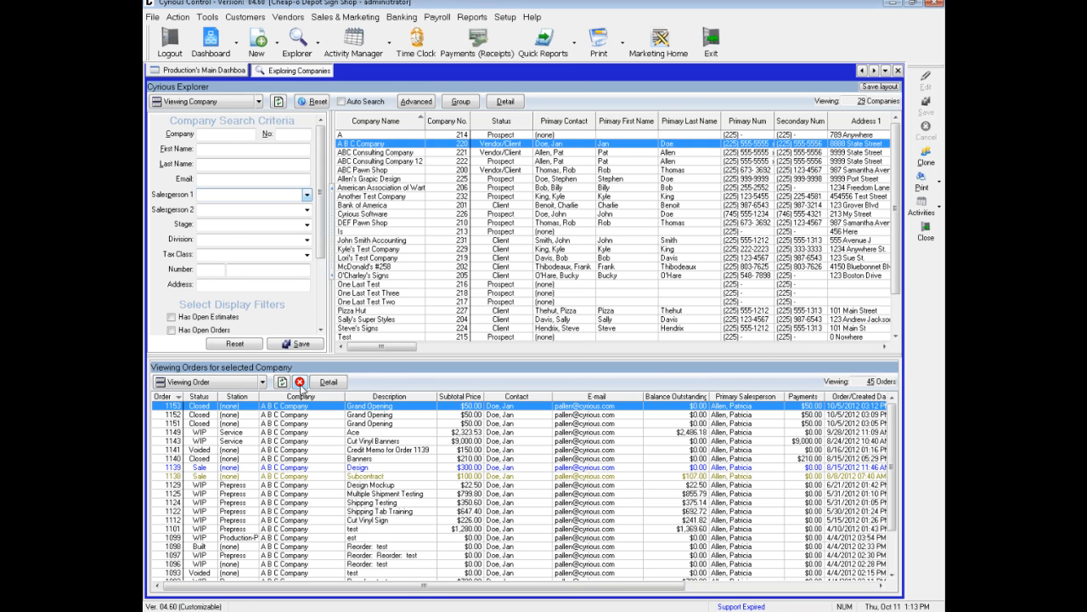
left_click(299, 382)
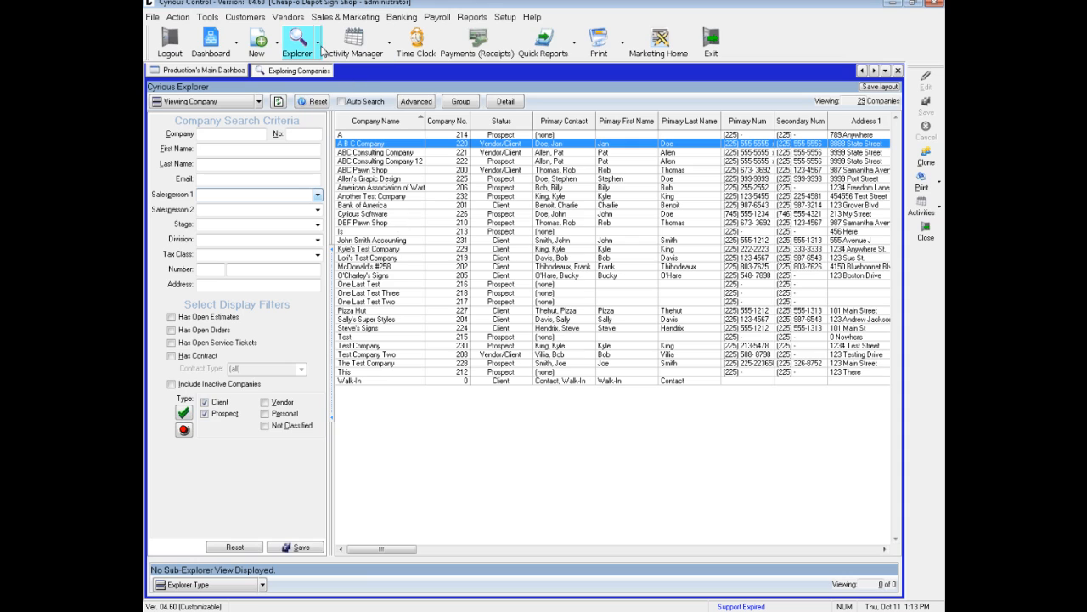
- Switch the explorer to orders with no sub-explorer and load the order list
left_click(259, 102)
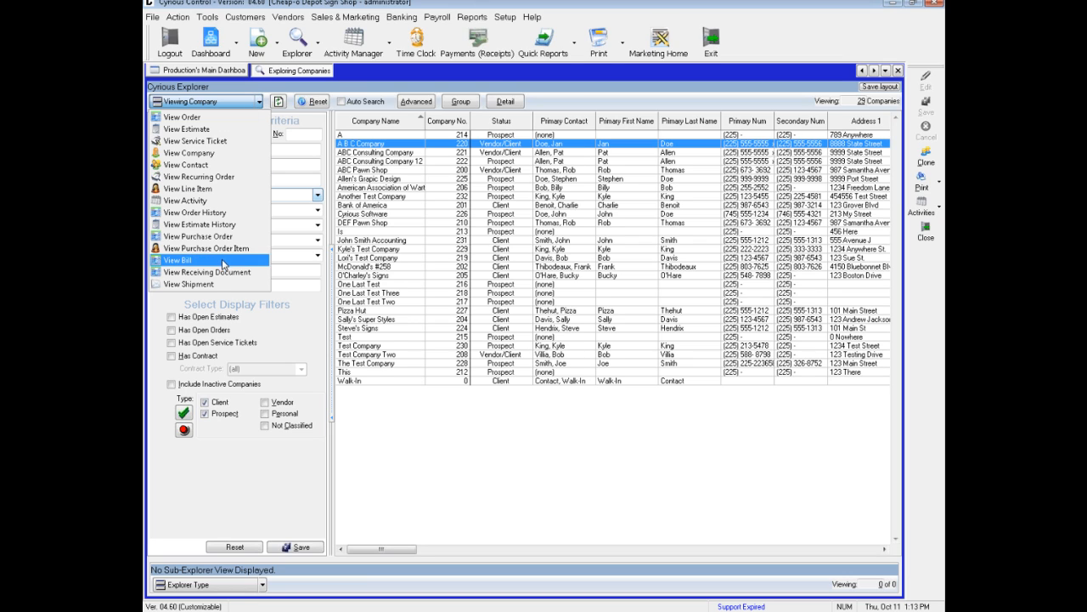
left_click(210, 118)
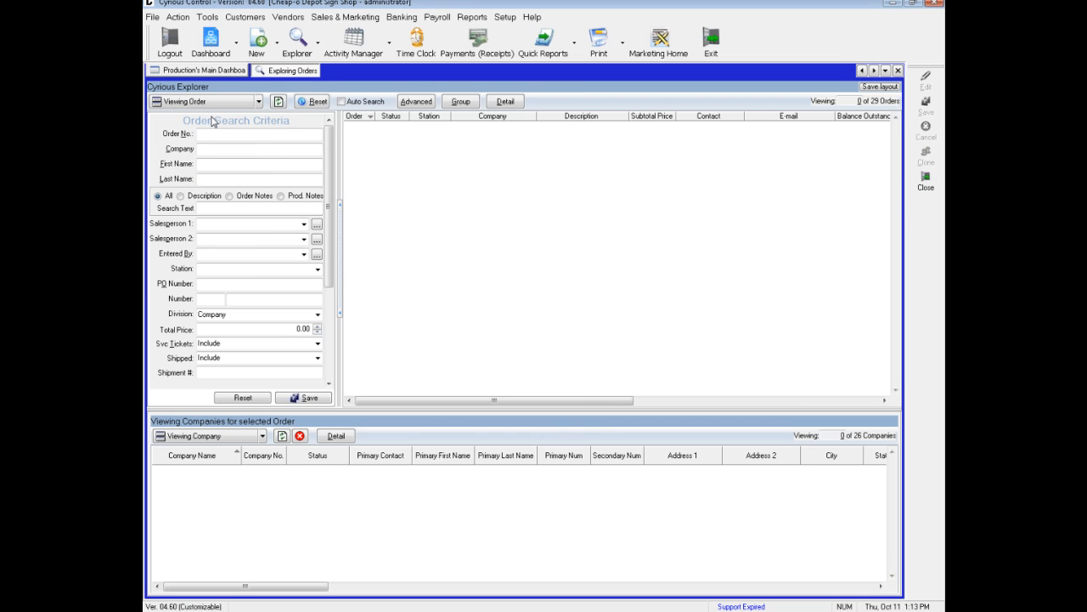
left_click(300, 437)
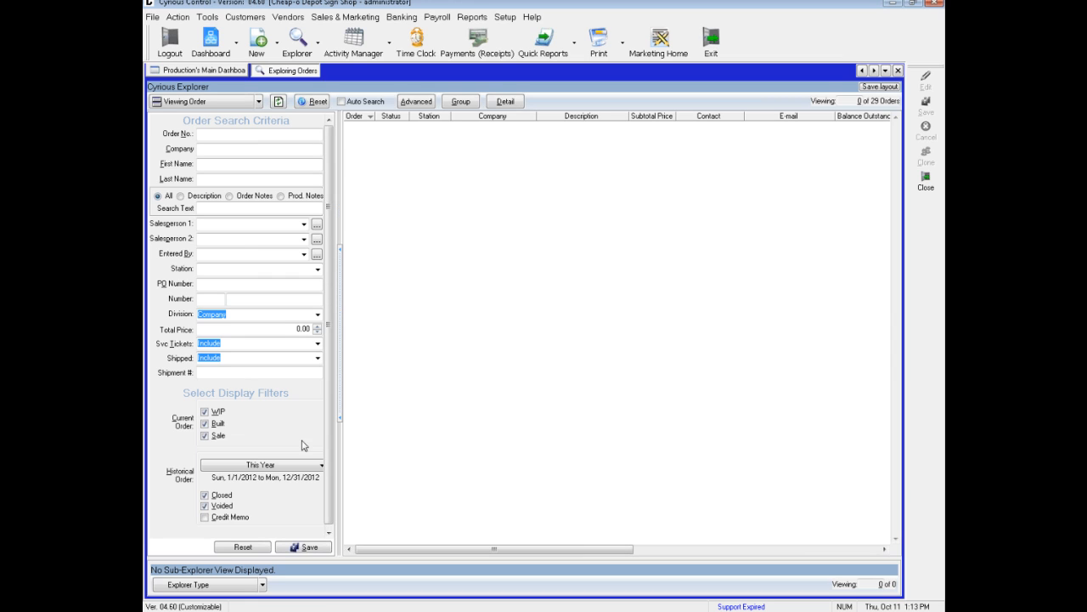
left_click(278, 102)
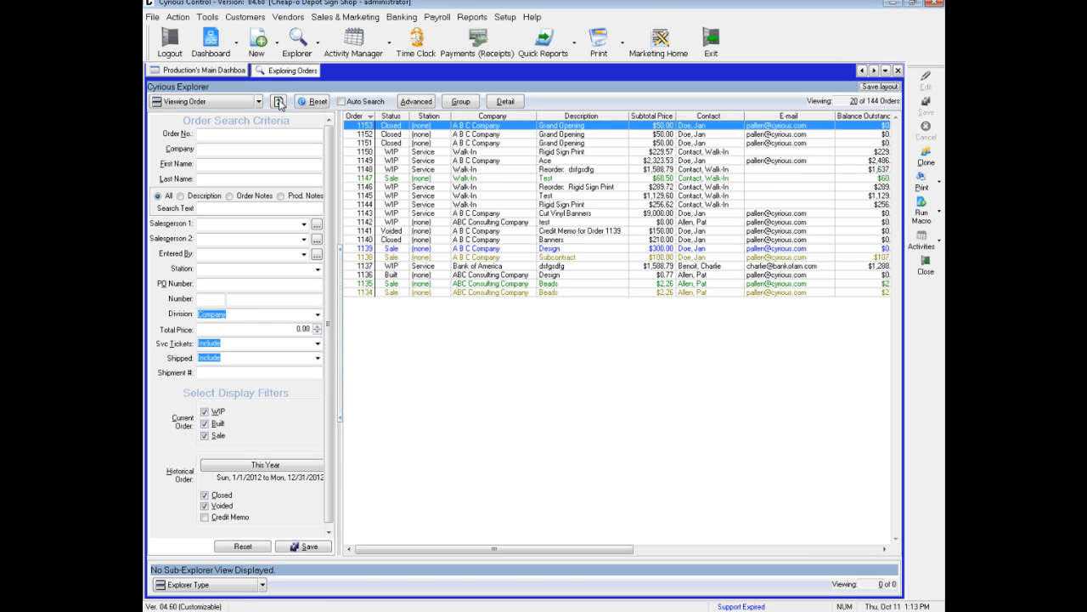
- Search the orders by company name with the wildcard pattern "*Company*"
left_click(208, 132)
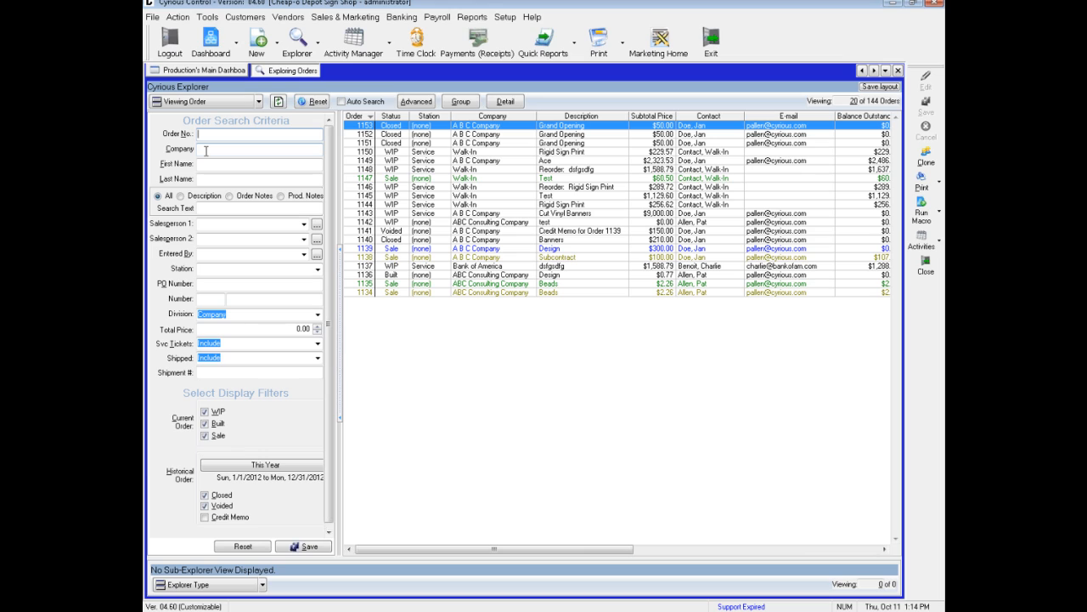
left_click(205, 151)
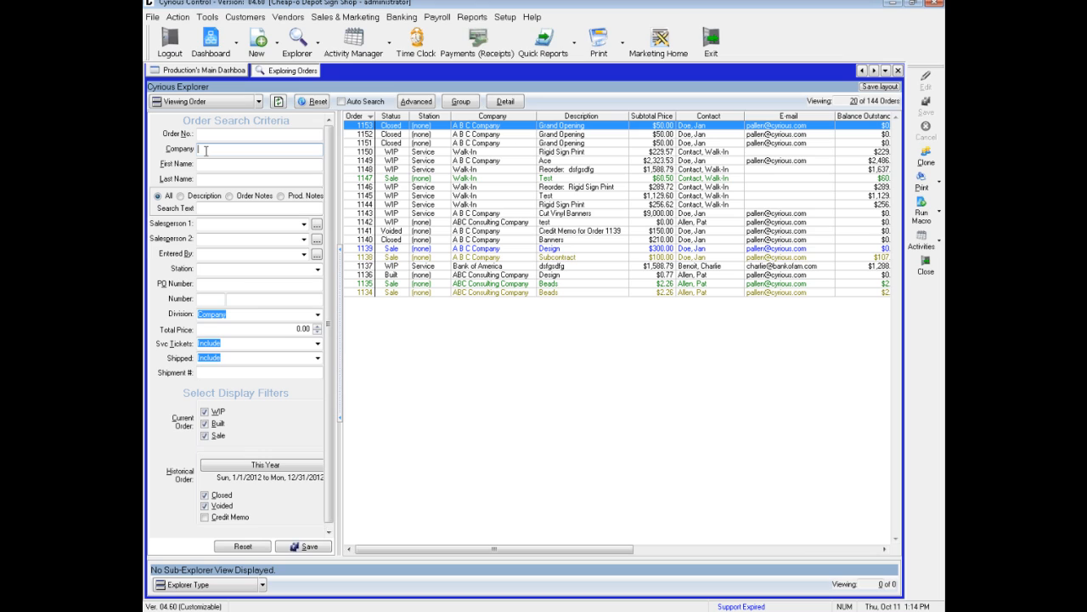
type("*Company*")
left_click(278, 101)
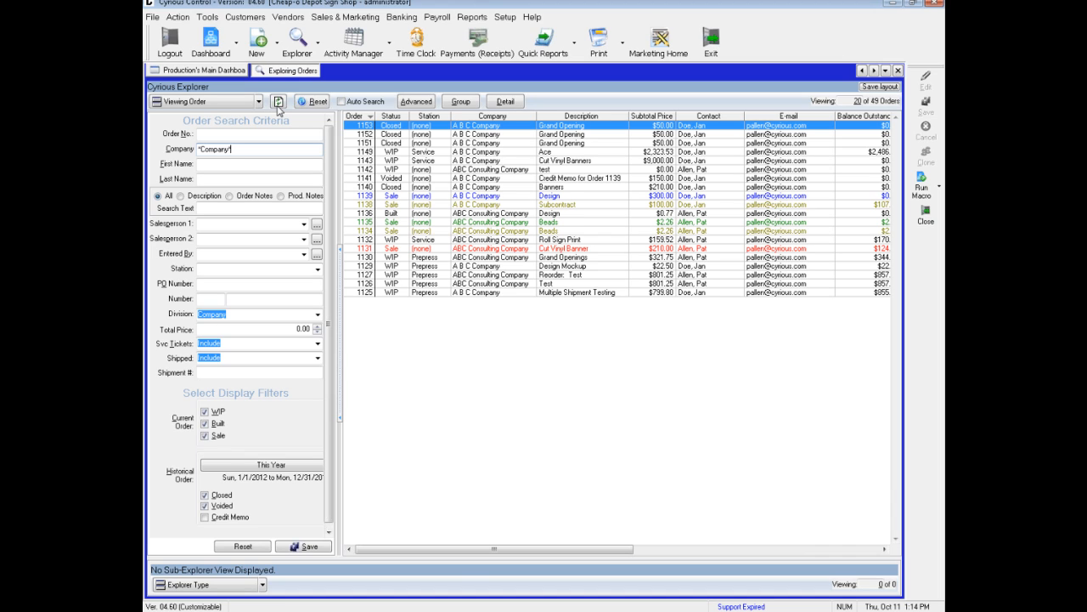
- Clear the company criterion and reload the order list
key("ctrl+a")
key("BackSpace")
left_click(277, 102)
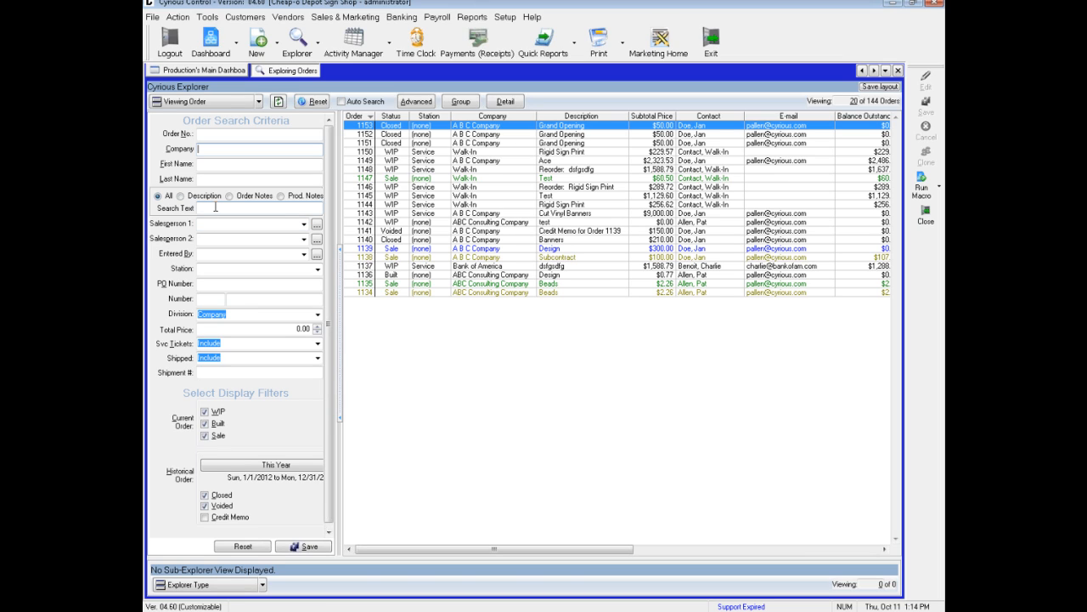
- Search the orders for the text "Test" in all text fields and again in the Description only
left_click(215, 208)
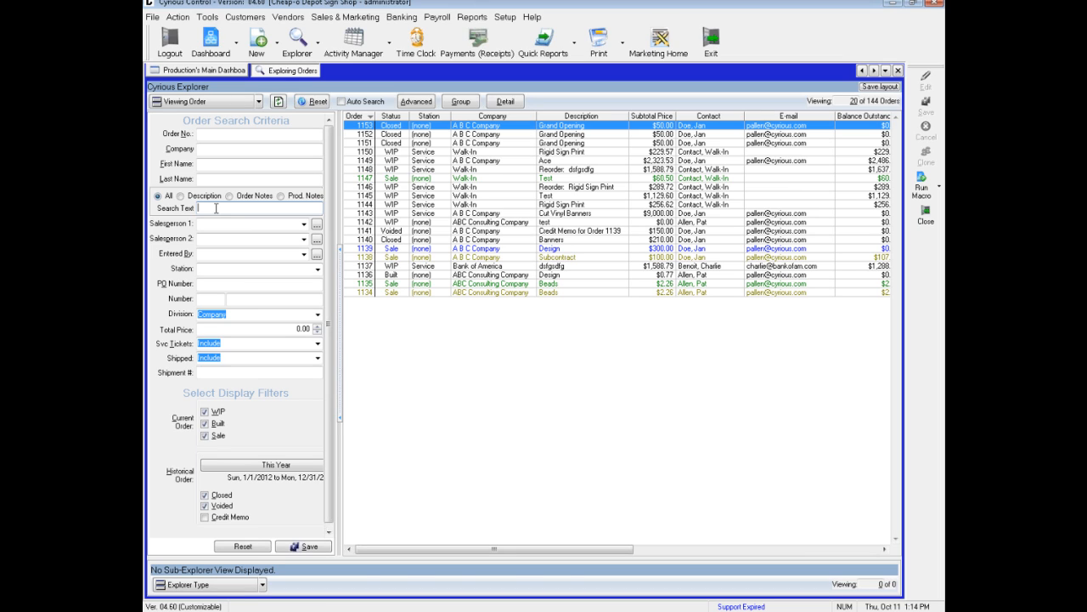
type("Test")
key("Return")
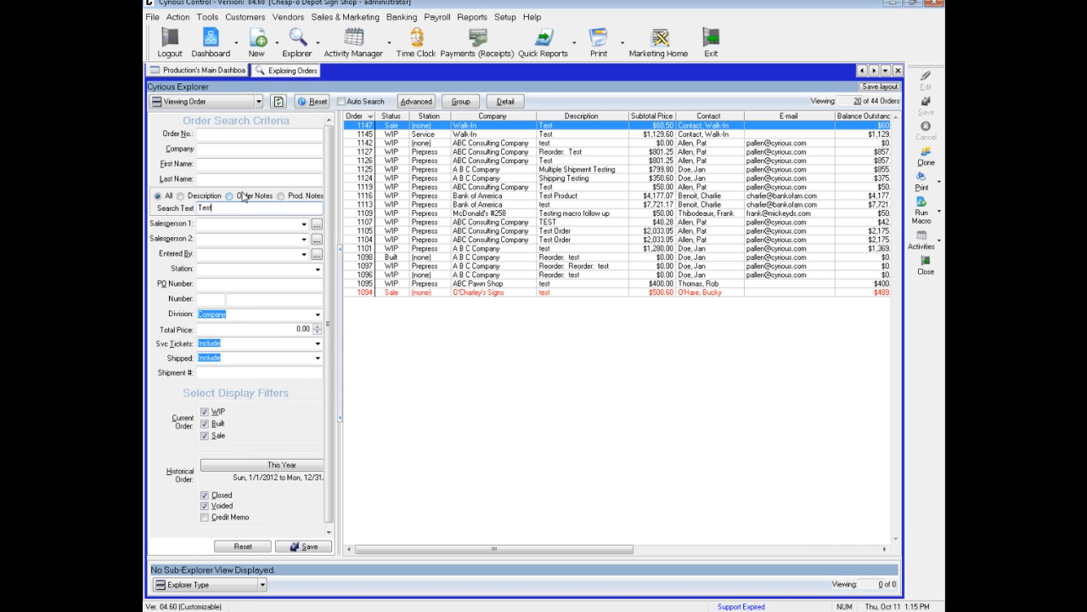
left_click(182, 198)
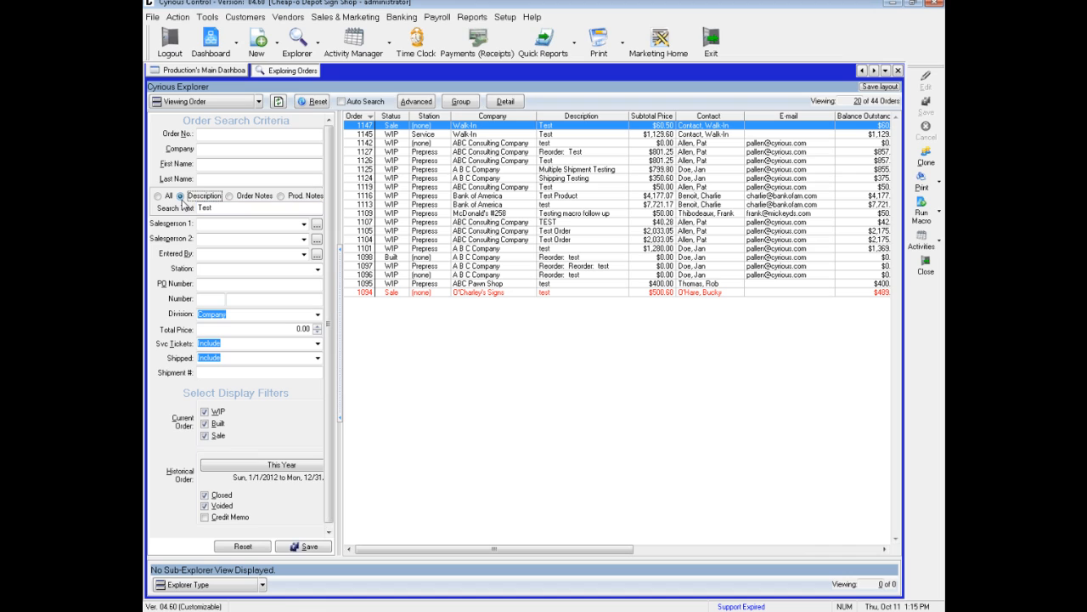
left_click(281, 103)
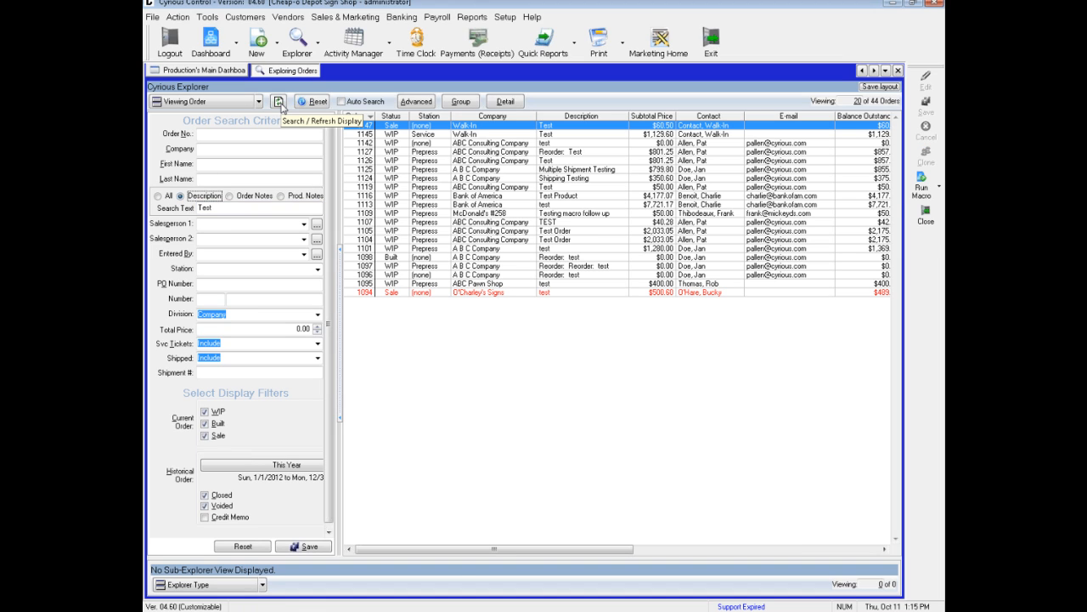
- Reset the text search scope to All, clear the search text and reload the orders
left_click(158, 196)
left_click(220, 207)
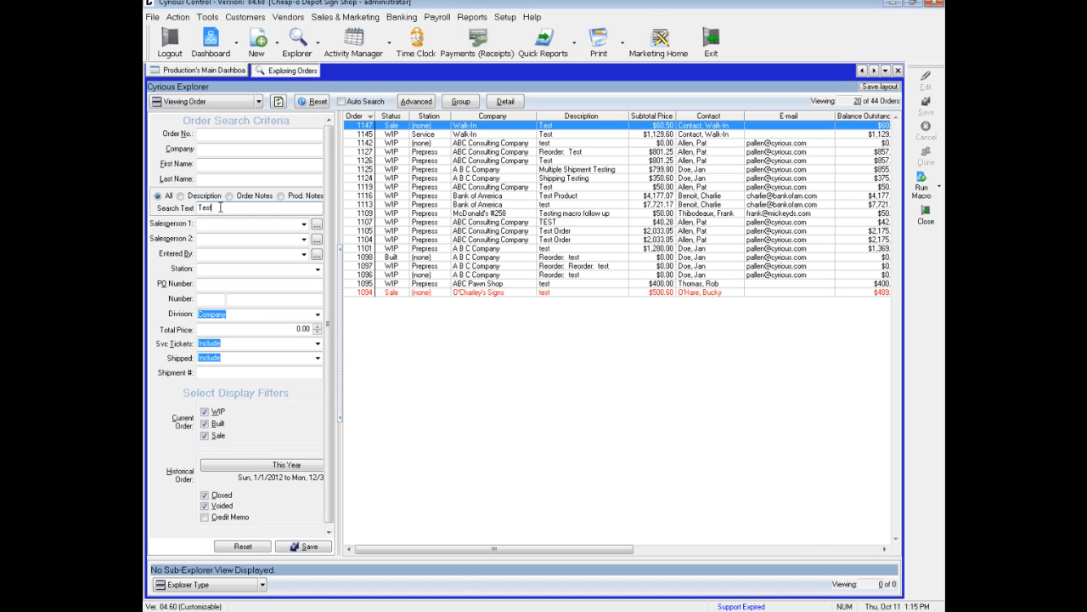
double_click(220, 208)
key("Delete")
left_click(277, 102)
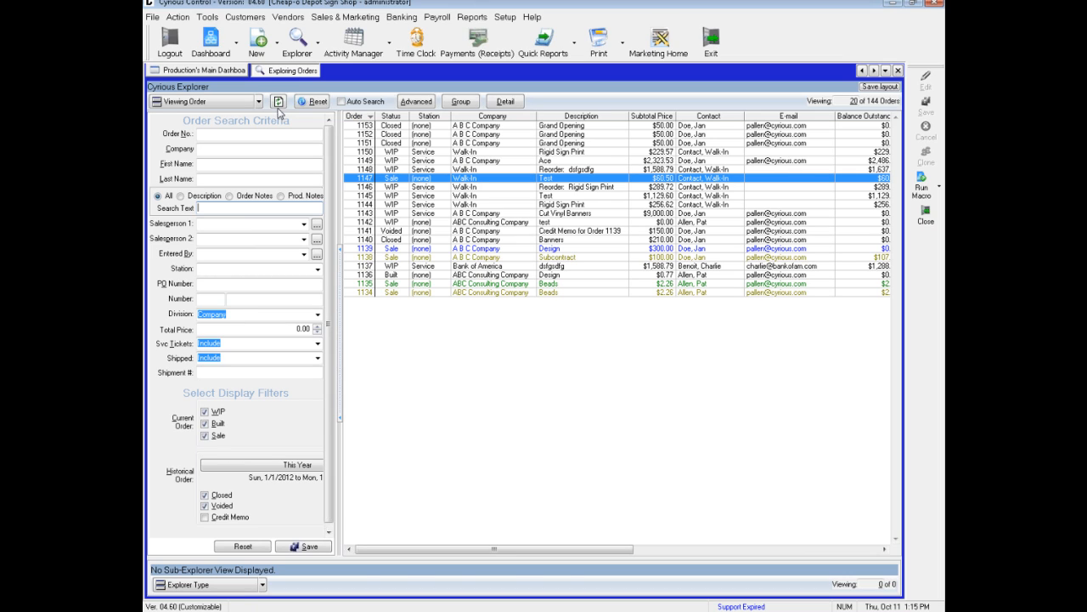
left_click(204, 436)
left_click(204, 505)
- Review the actions available for the "Reorder: Rigid Sign Print" order, including Change Station and Order Options
right_click(424, 193)
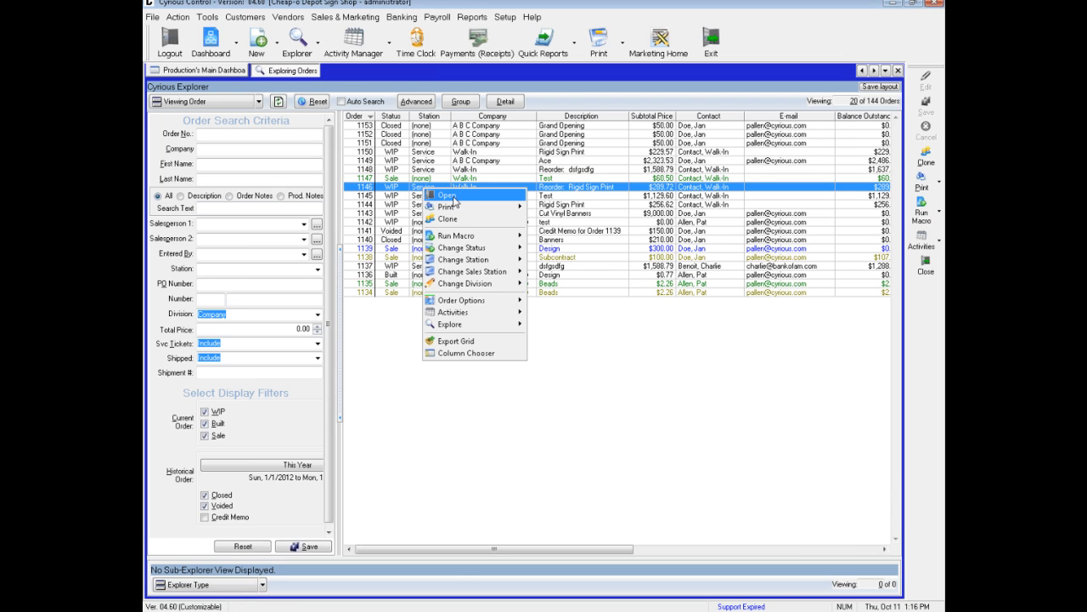
mouse_move(469, 210)
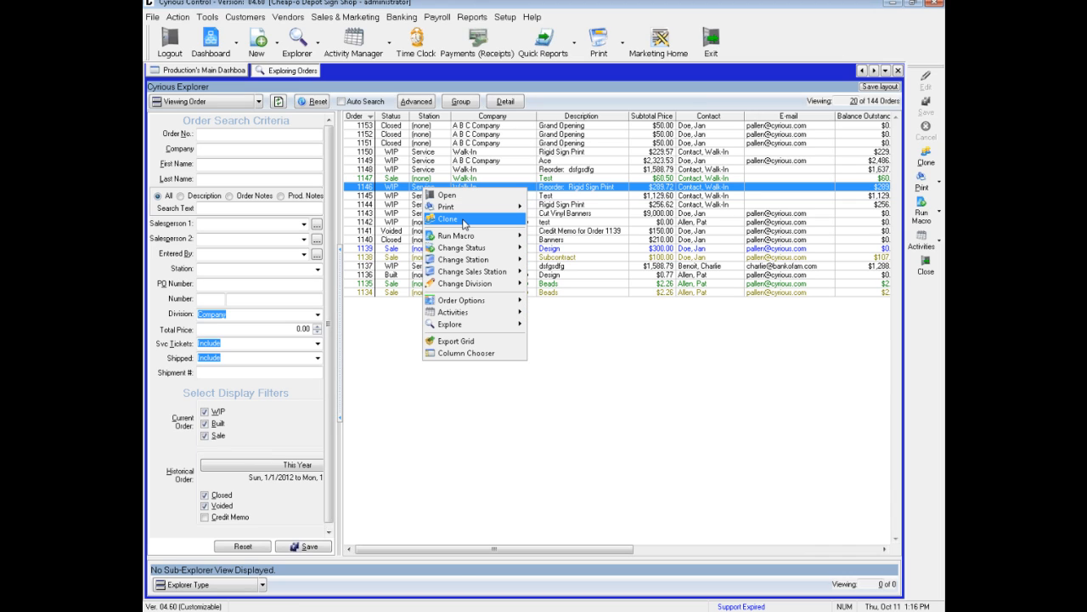
mouse_move(469, 250)
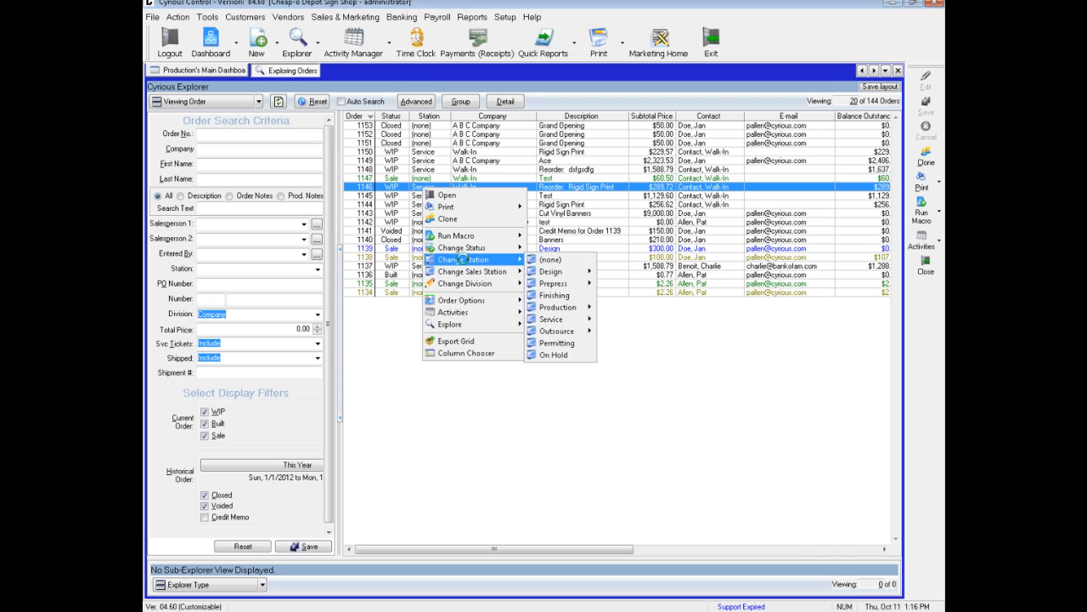
mouse_move(464, 297)
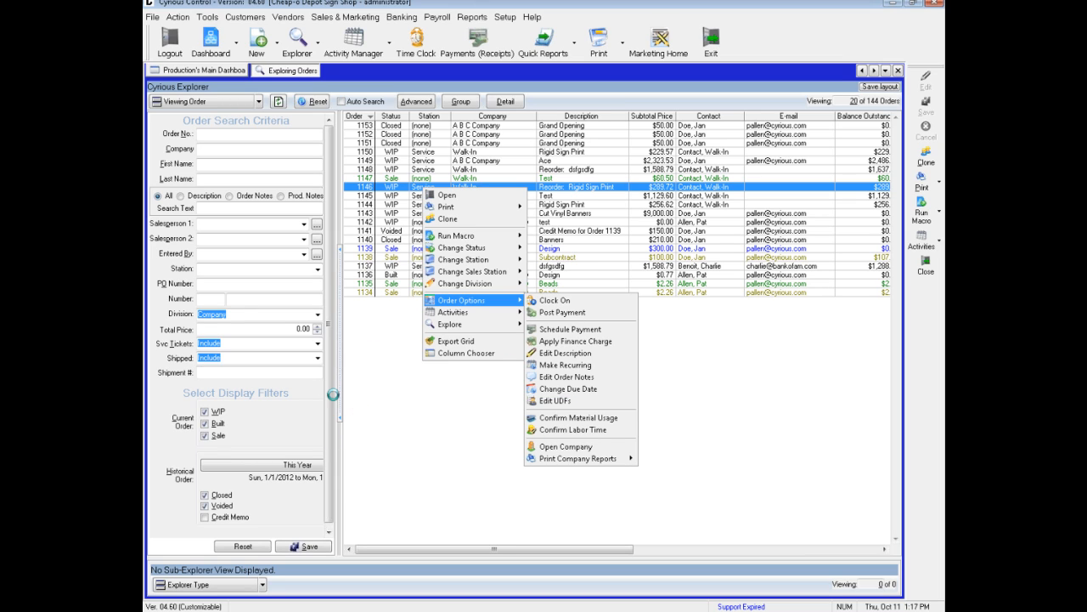
left_click(294, 431)
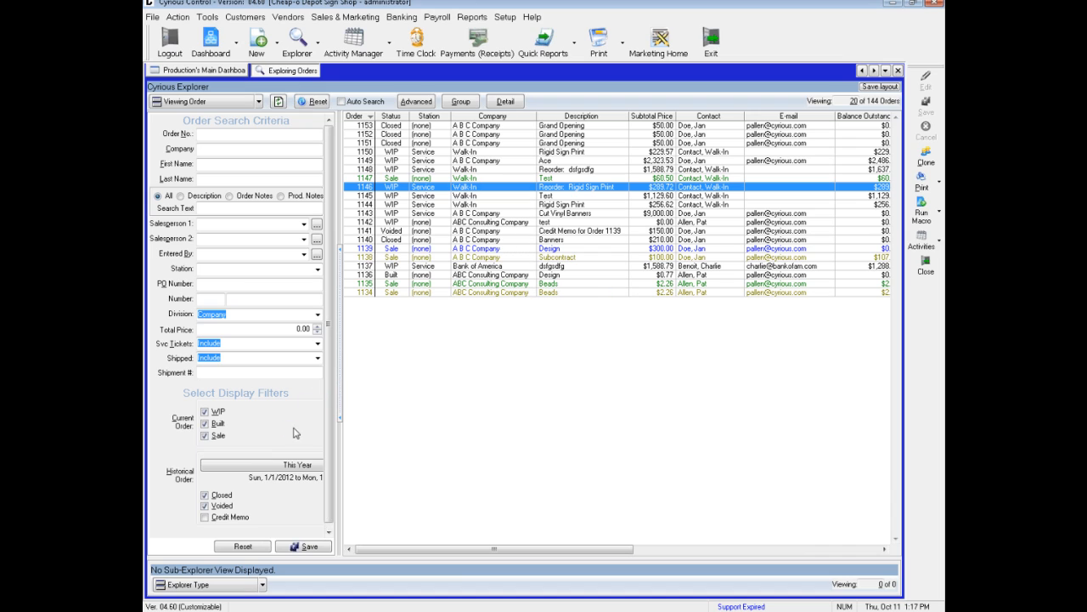
- Show line items in the sub-explorer, view them for the Bank of America, Ace and Rigid Sign Print reorder orders, and close the sub-view
left_click(260, 586)
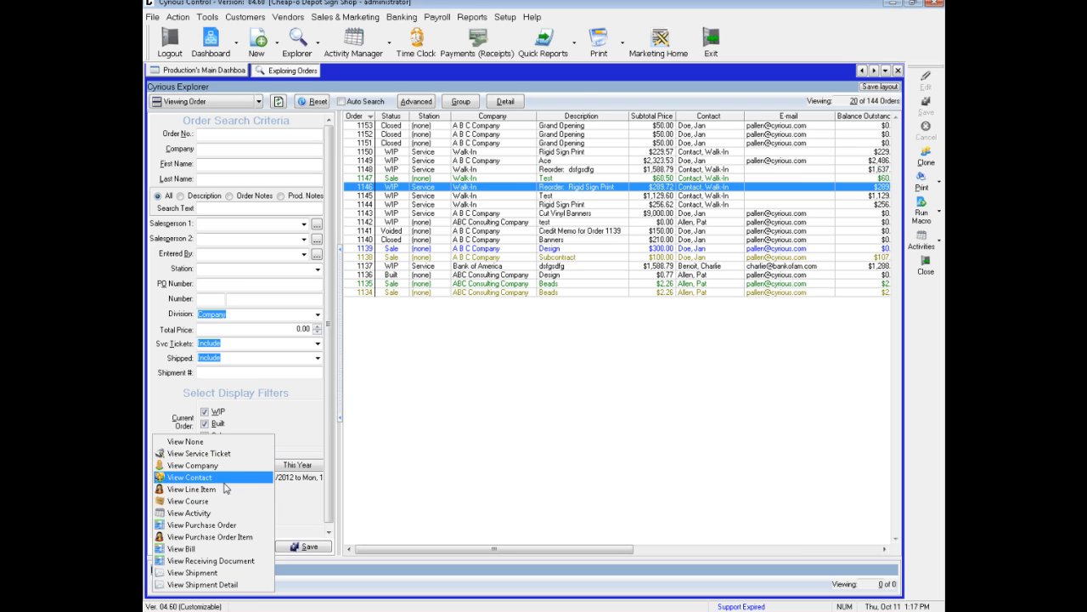
left_click(219, 489)
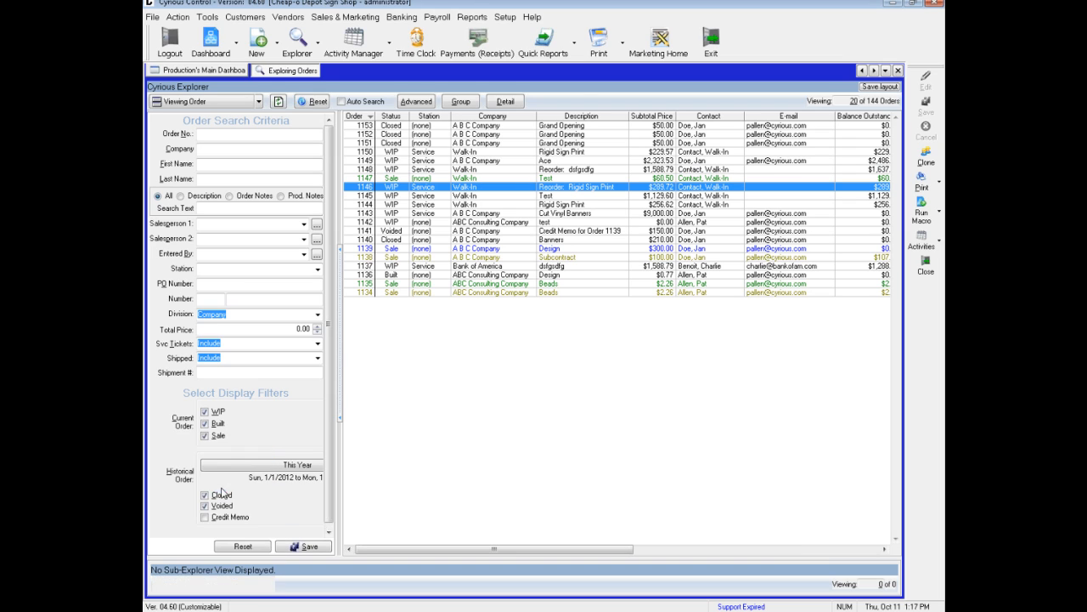
left_click(408, 267)
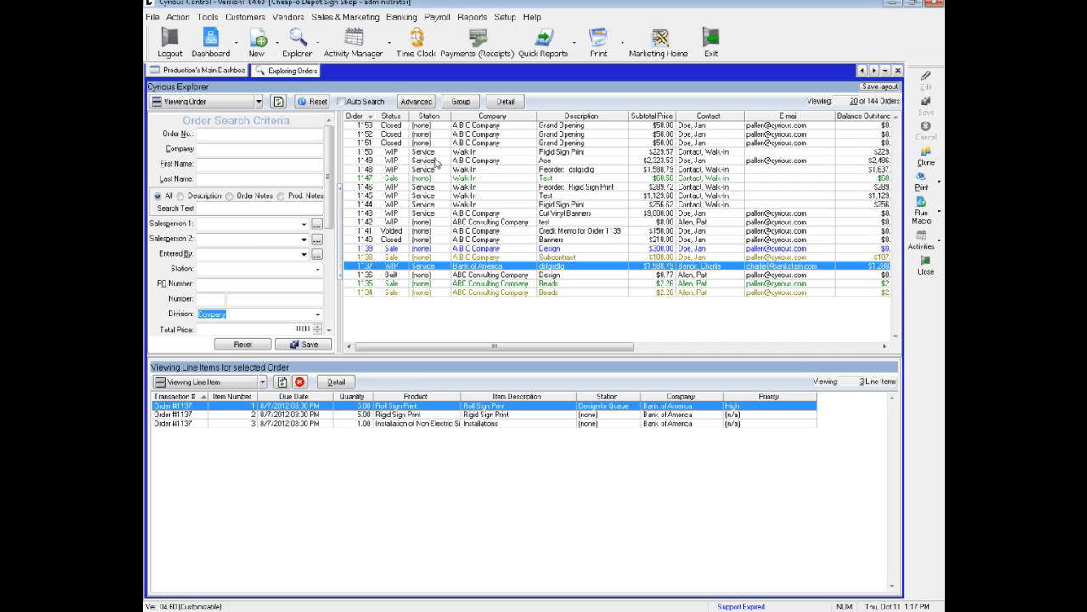
left_click(436, 161)
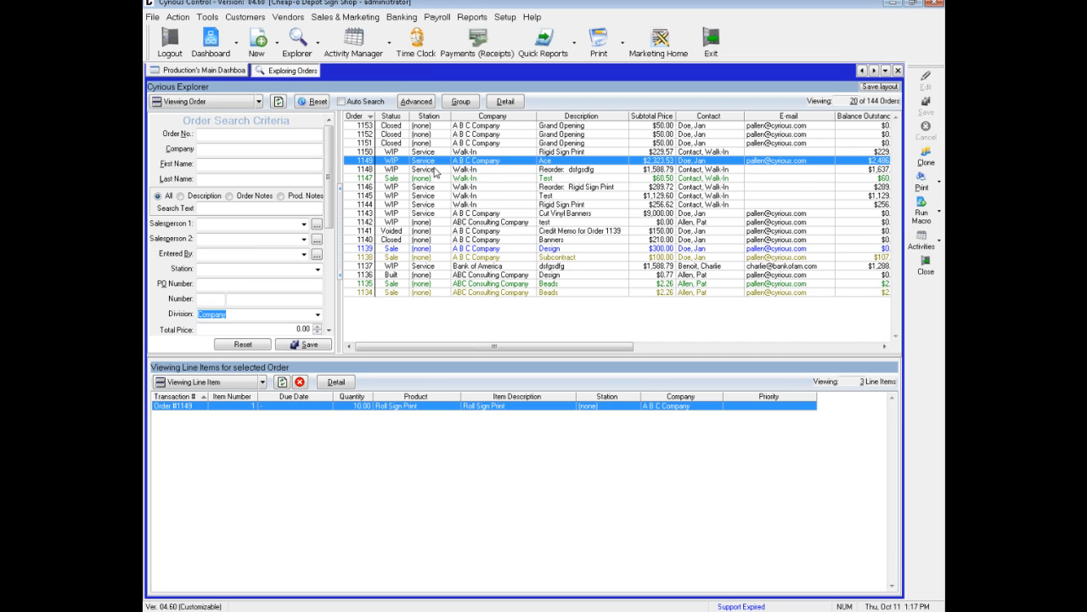
left_click(420, 191)
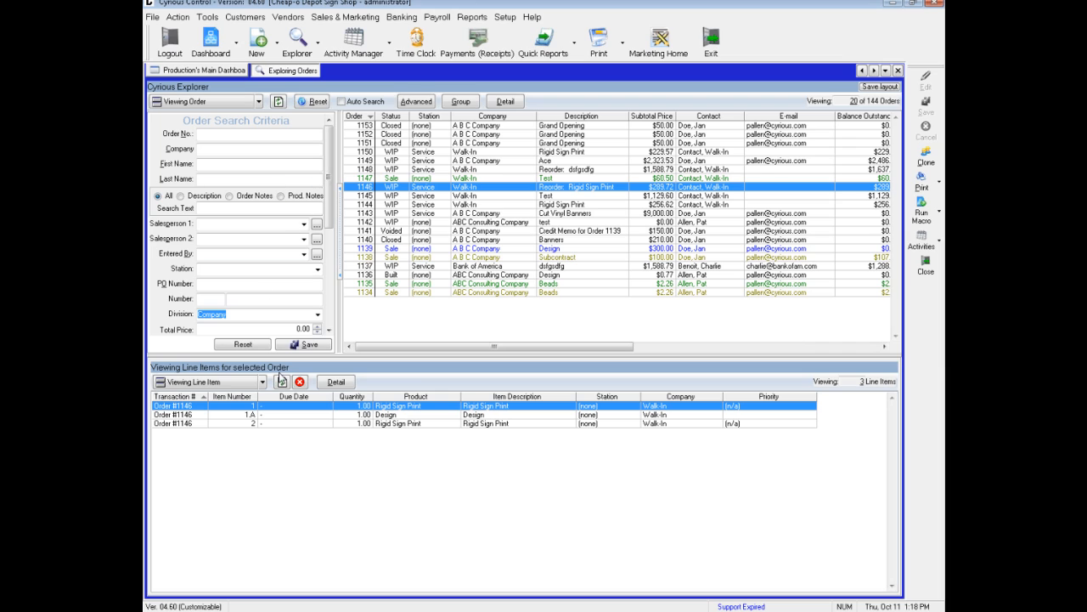
left_click(299, 381)
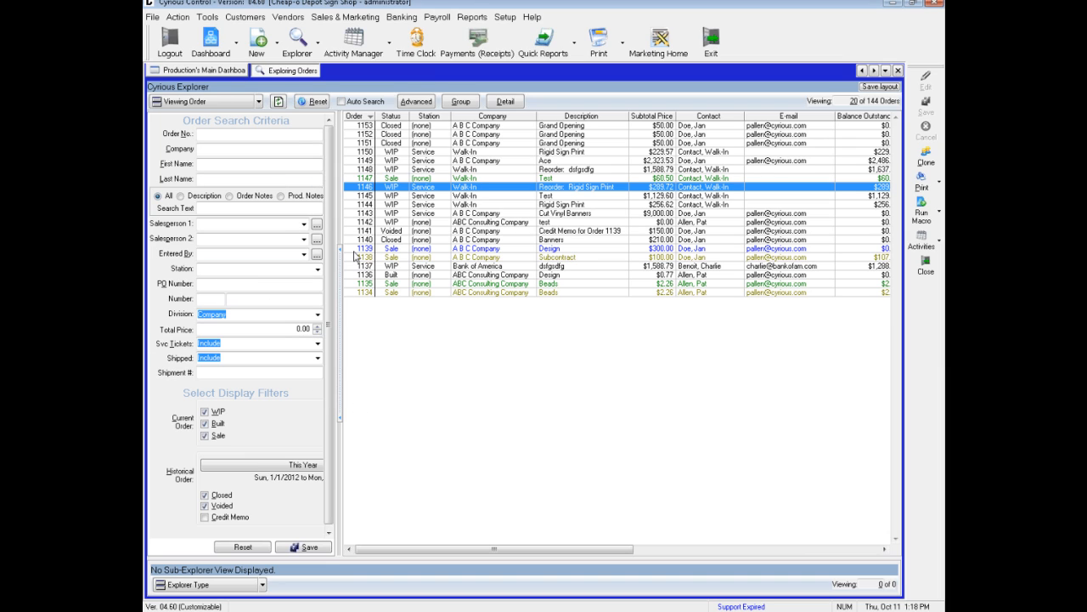
- Switch the explorer to estimates and load the estimate list
left_click(260, 102)
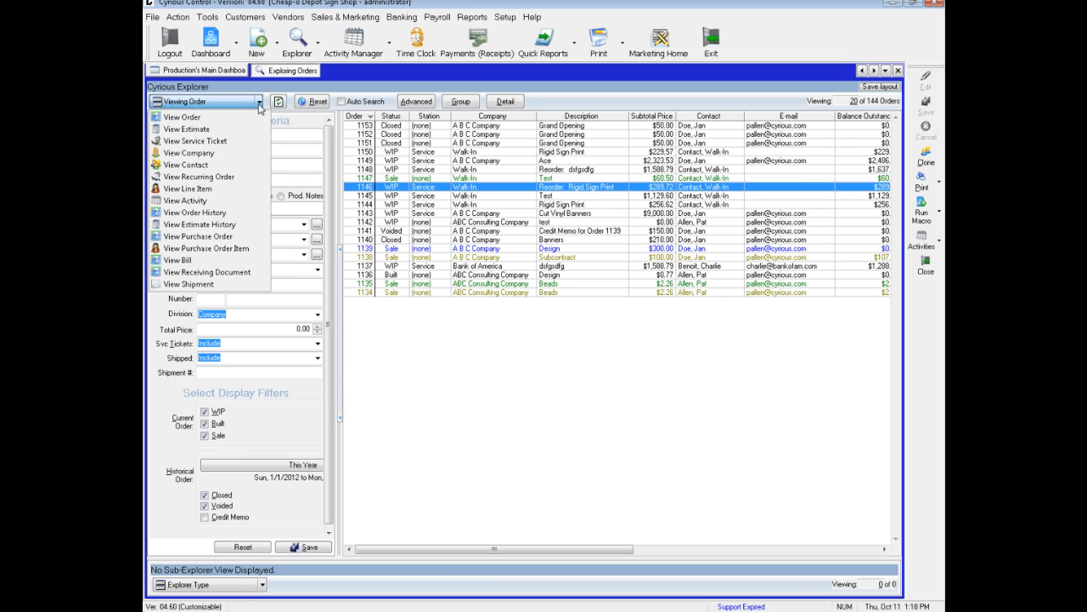
left_click(238, 129)
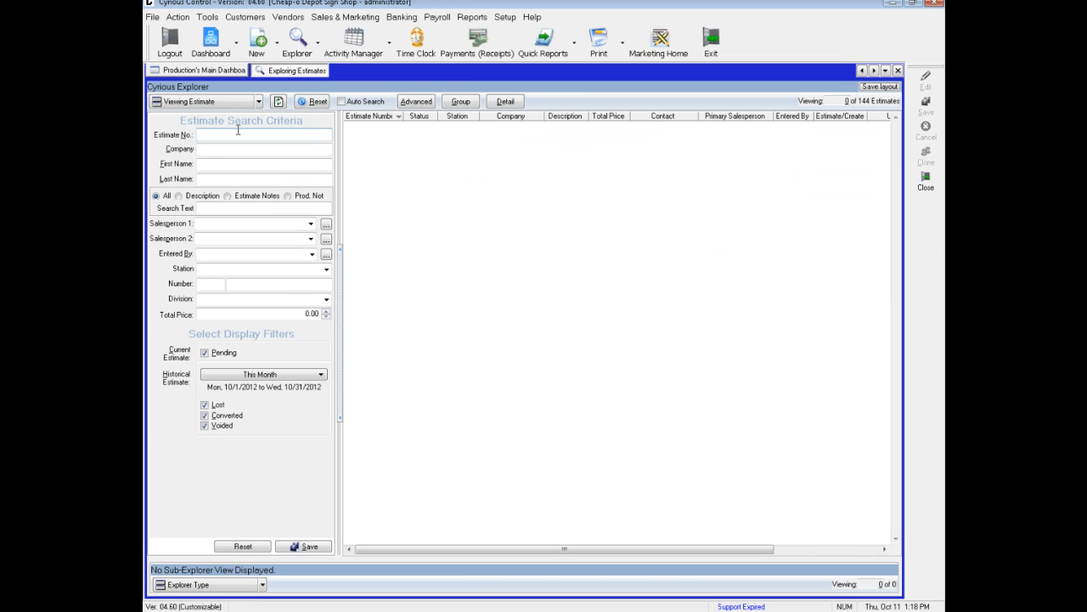
left_click(278, 101)
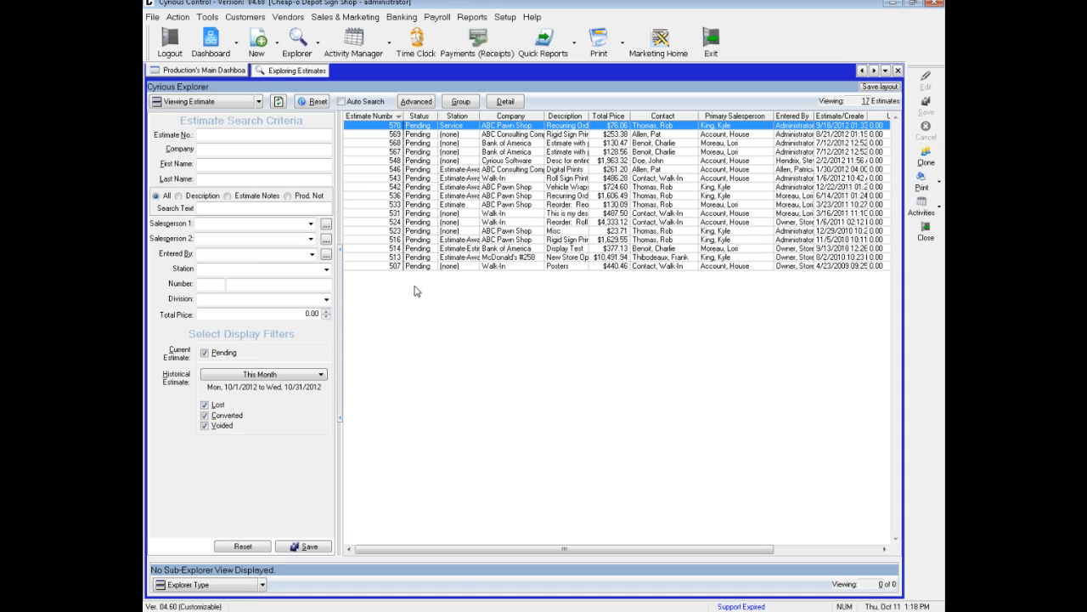
- Review the actions available for ABC Consulting Company's "Digital Prints" estimate, including Convert and Estimate Options
right_click(474, 171)
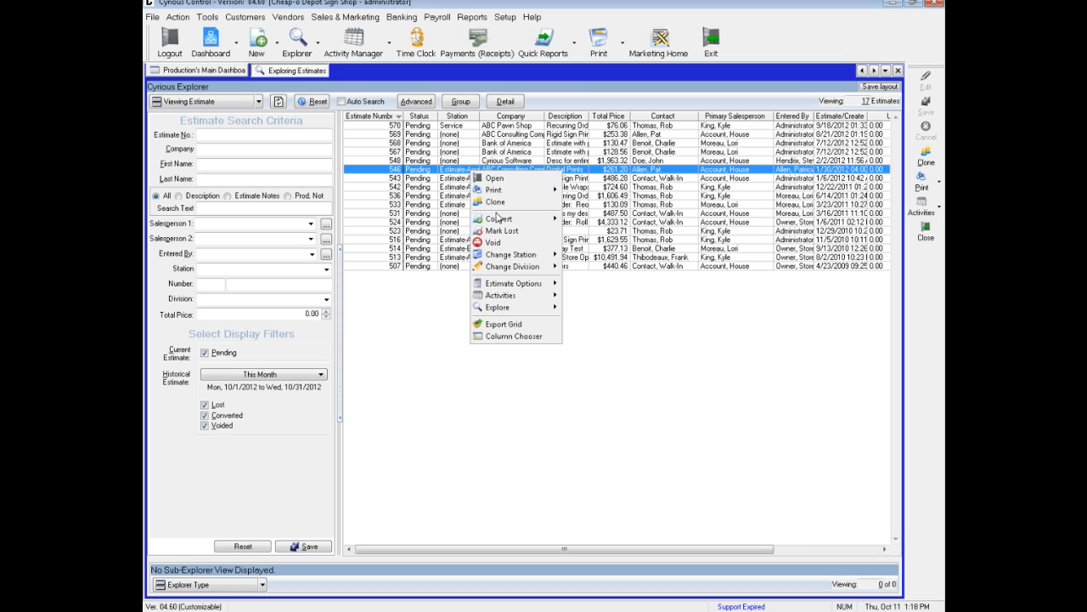
mouse_move(498, 223)
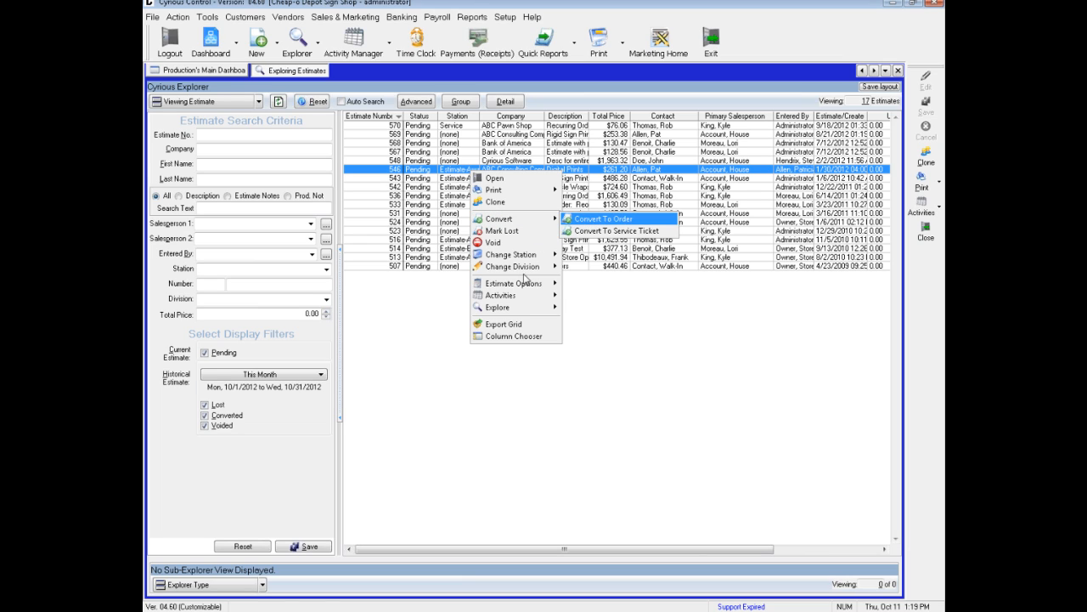
mouse_move(522, 286)
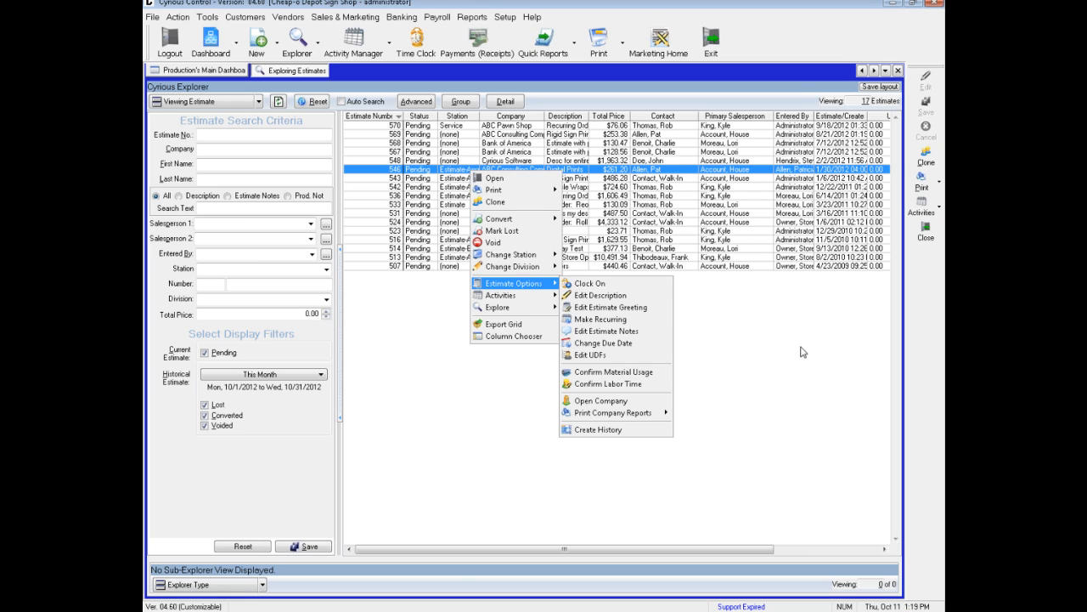
left_click(923, 367)
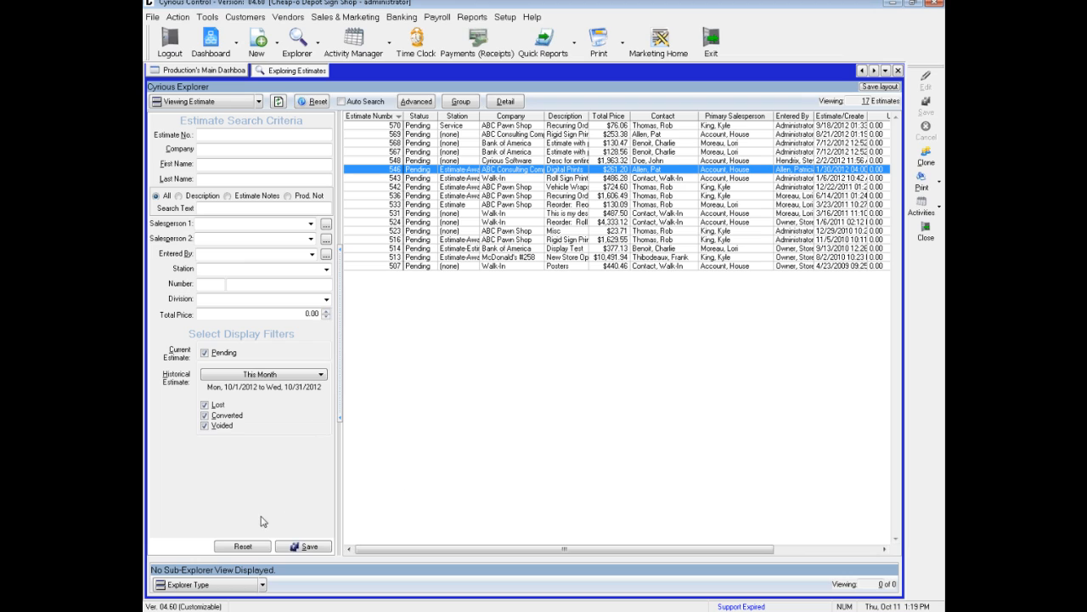
- Show line items in the sub-explorer and view those of ABC Pawn Shop's $1,629.55 estimate
left_click(262, 584)
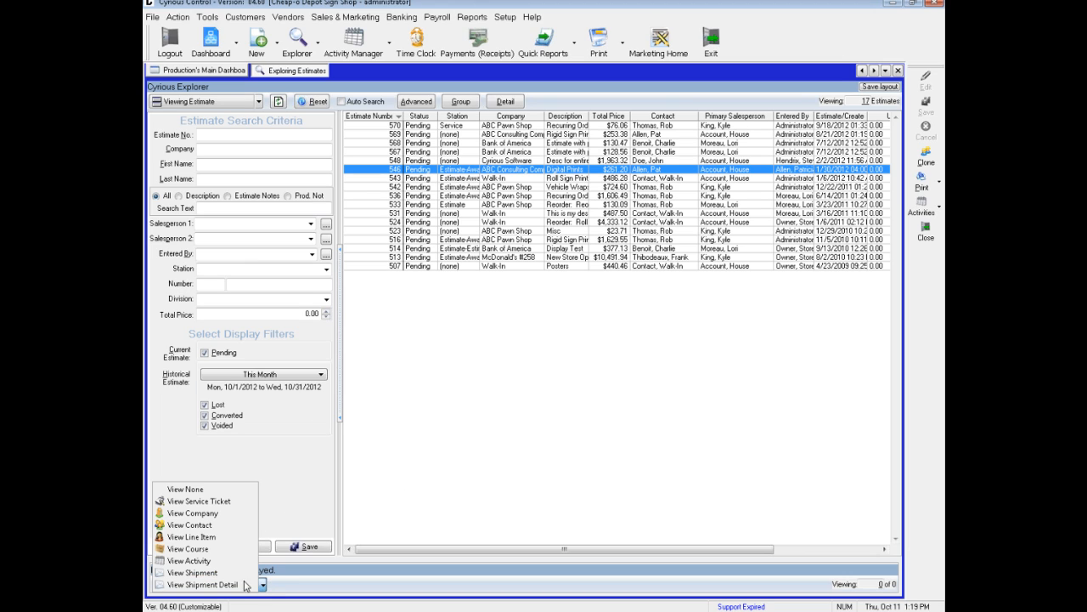
left_click(192, 537)
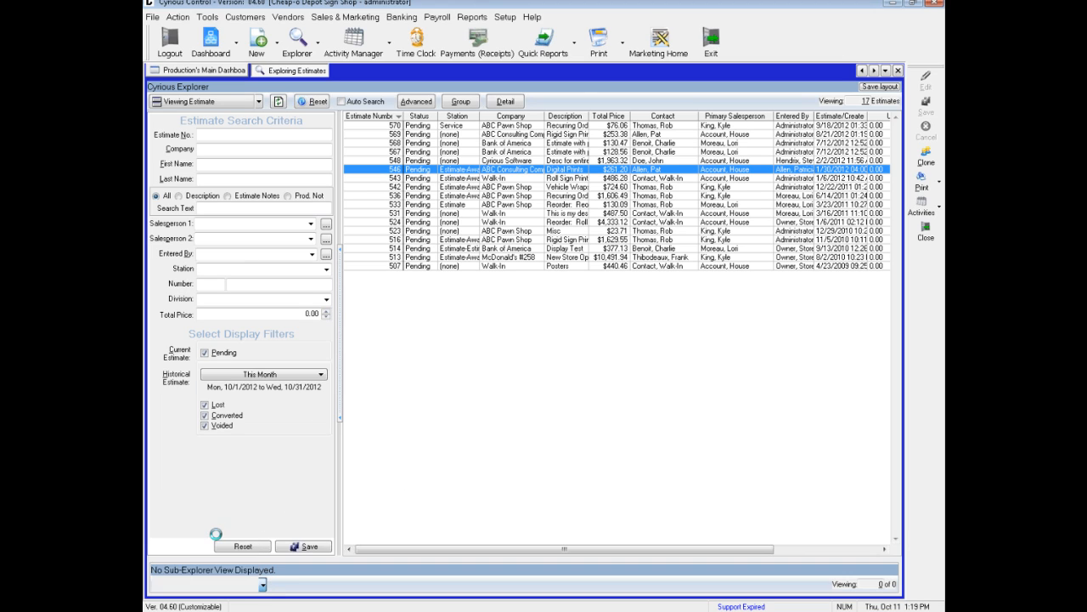
left_click(454, 240)
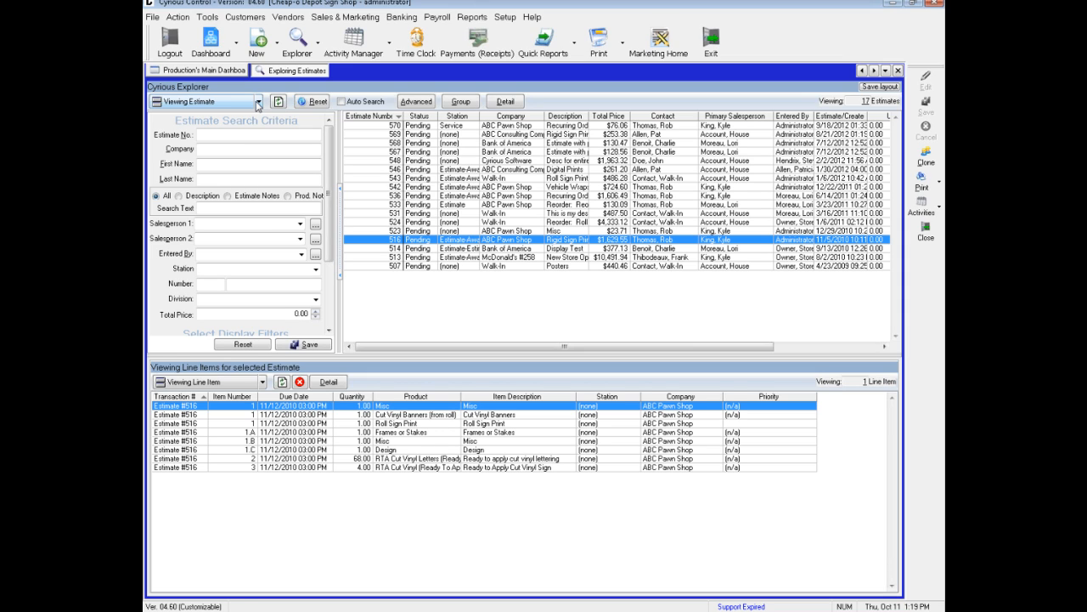
- Switch the explorer back to orders, close the company sub-view and load the order list
left_click(258, 103)
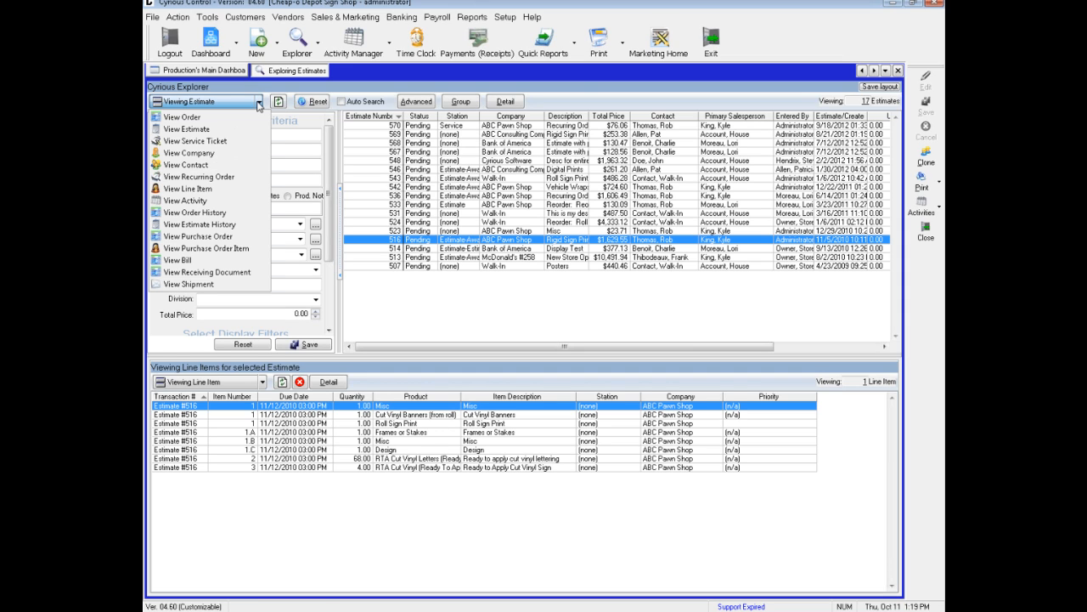
left_click(219, 118)
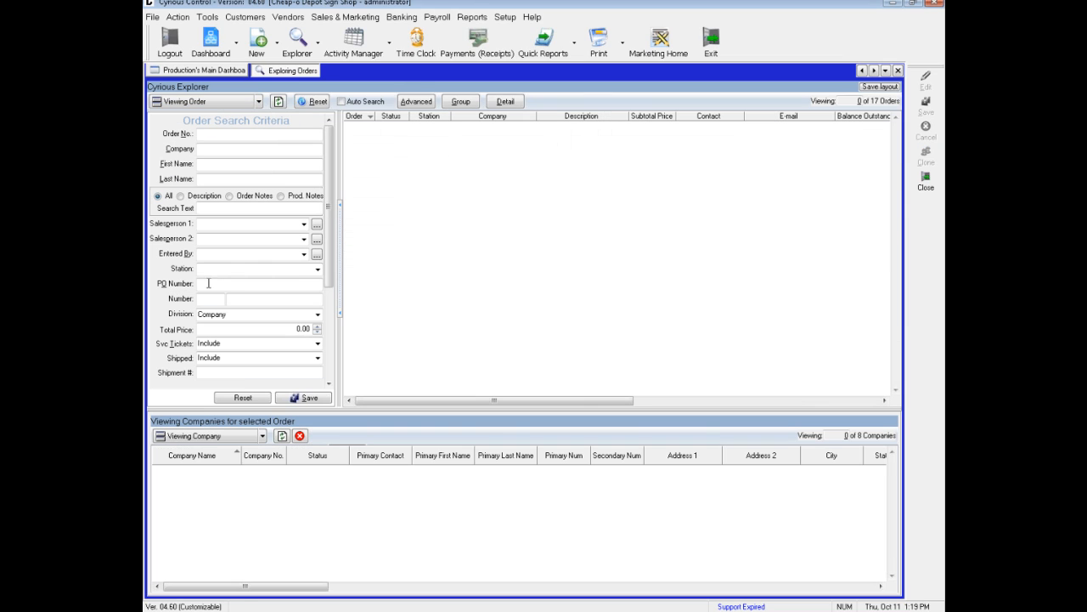
left_click(299, 436)
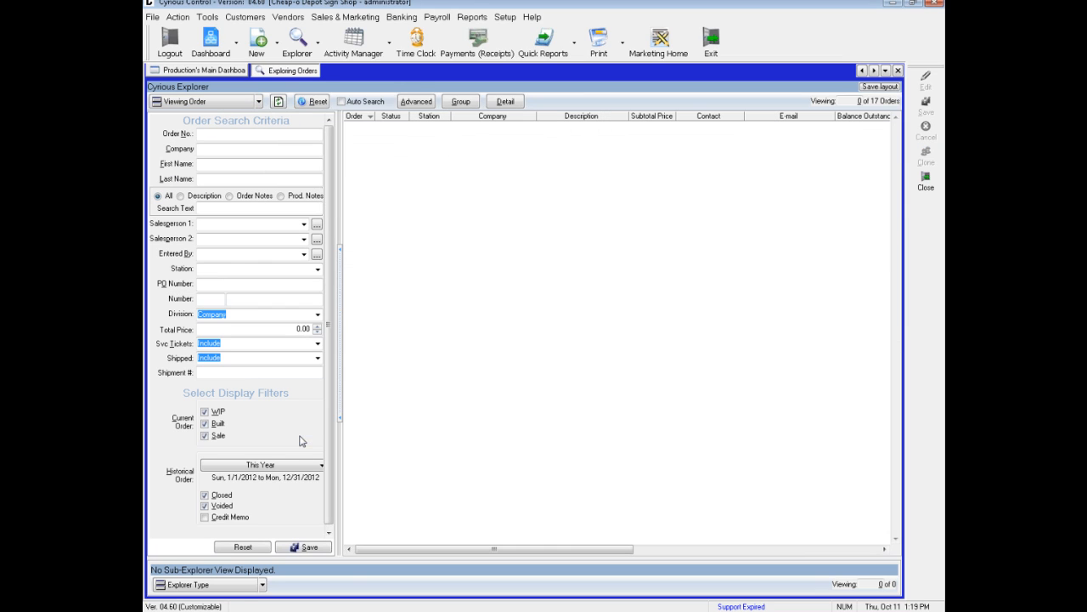
left_click(278, 102)
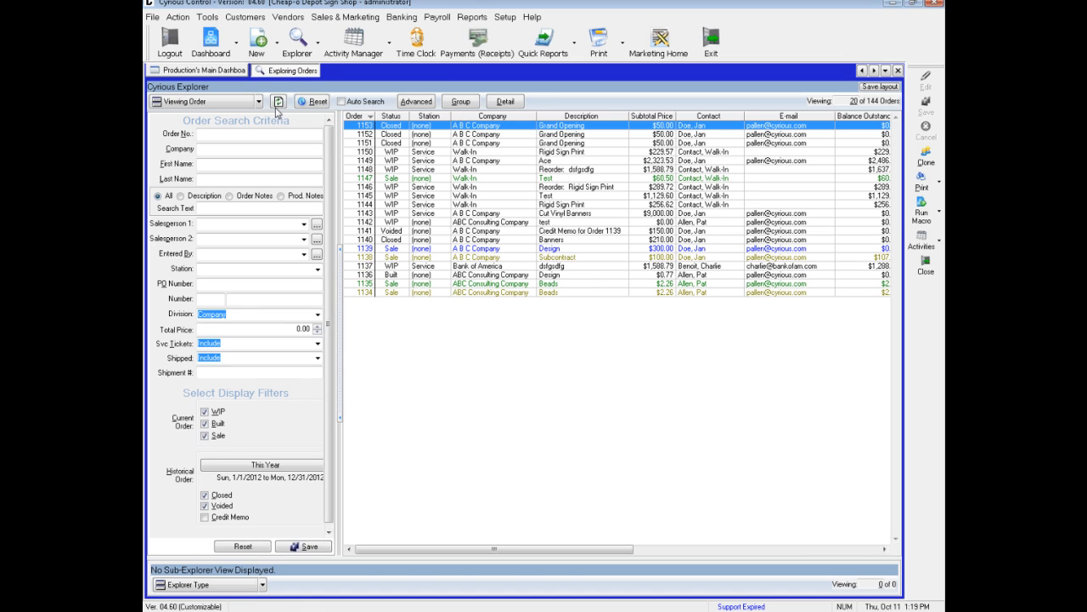
- Turn on group mode for the orders, preview the Order Listing group report for them and close the preview
left_click(461, 102)
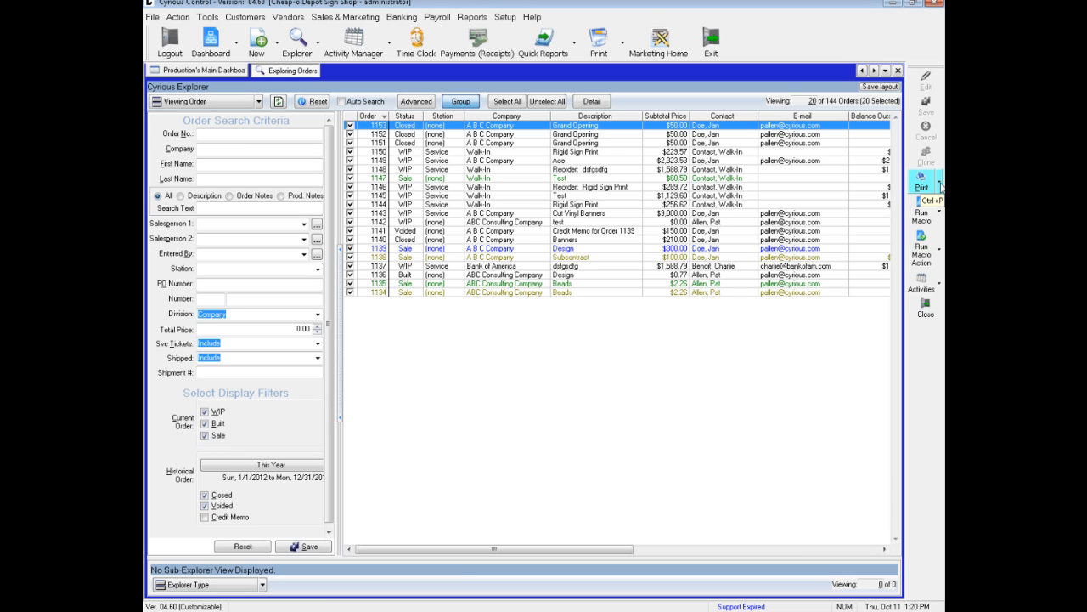
left_click(940, 186)
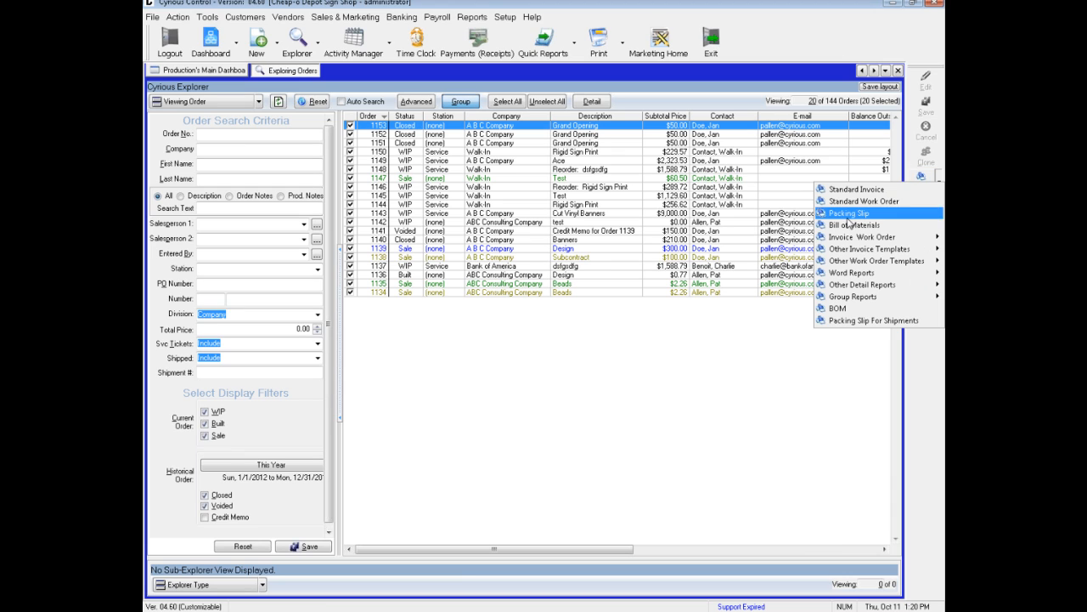
mouse_move(839, 297)
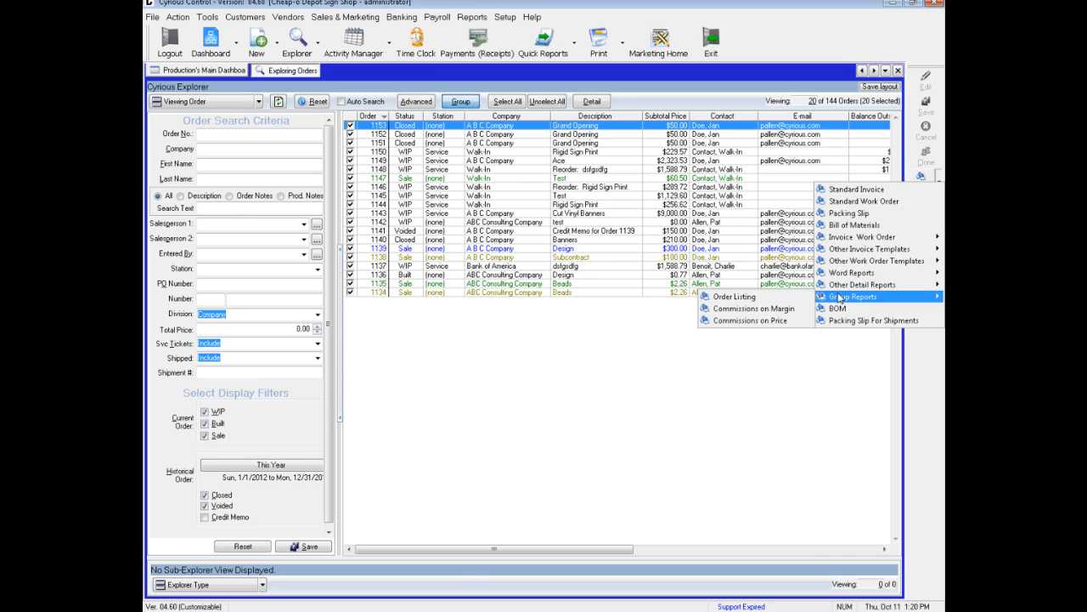
left_click(736, 297)
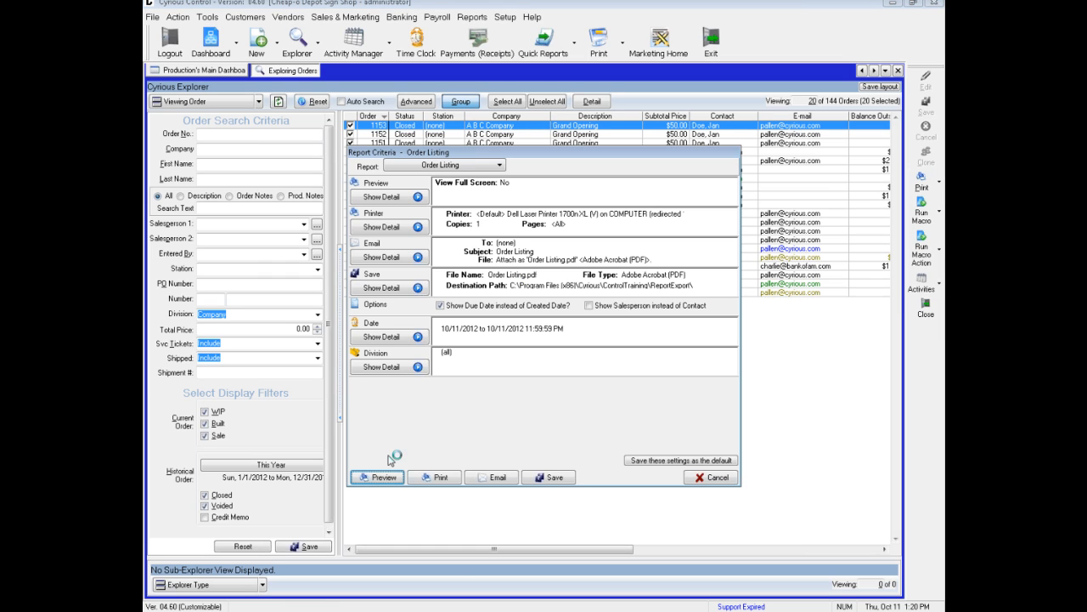
left_click(383, 477)
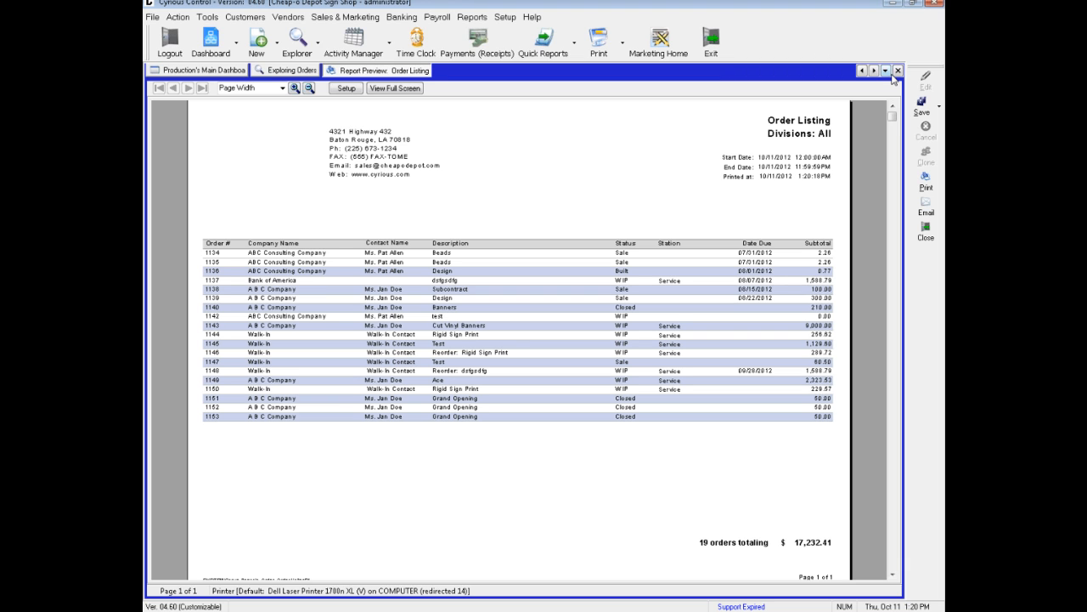
left_click(897, 71)
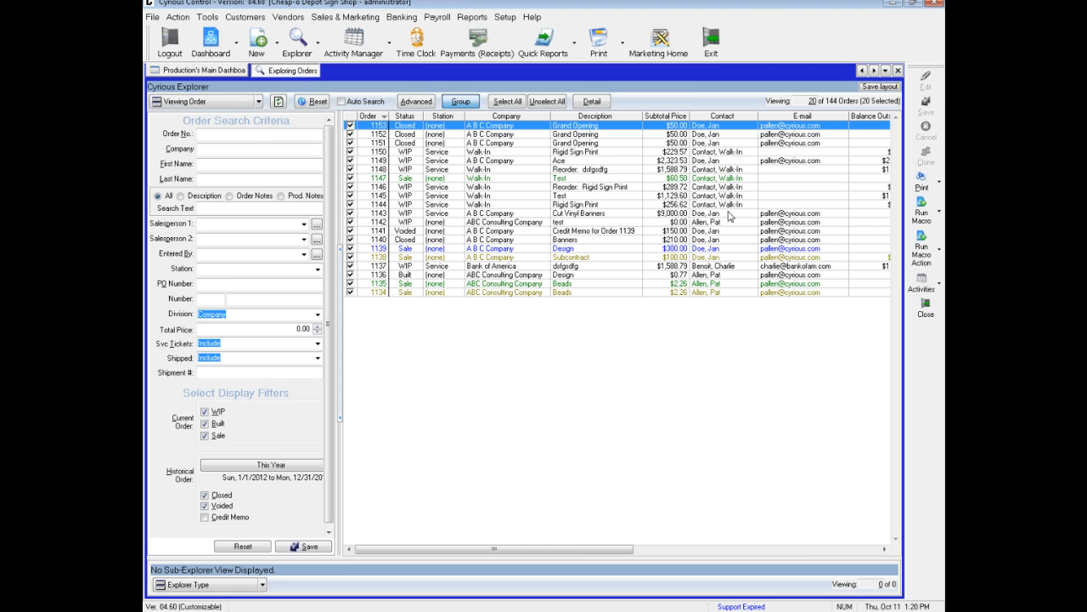
- View the group's macro actions and limit the group selection to A B C Company's "Ace" order and the Walk-In "Test" order with Sale status
left_click(941, 250)
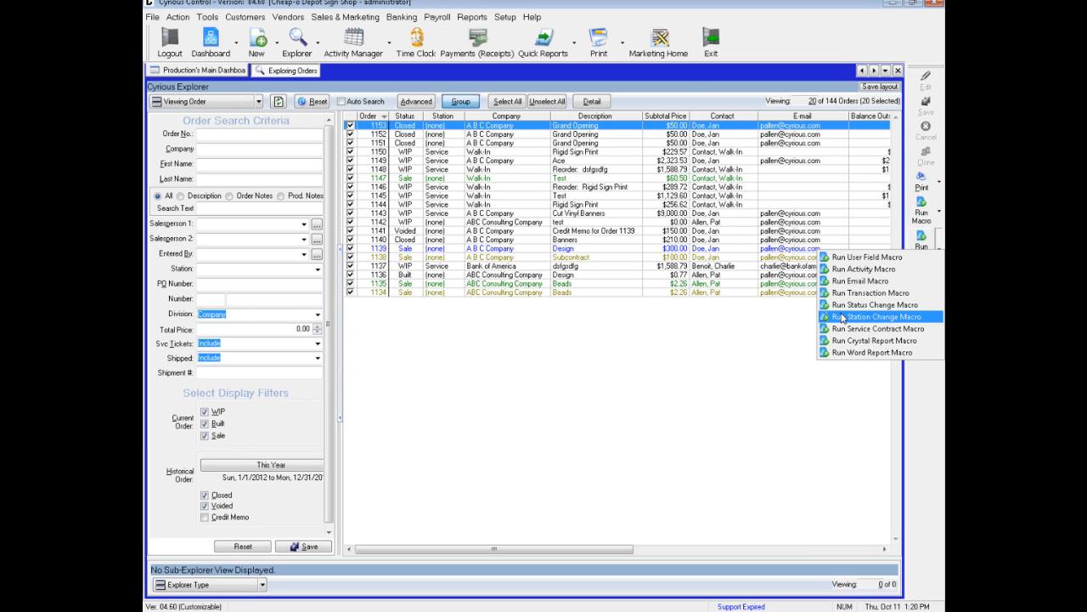
left_click(518, 104)
left_click(547, 101)
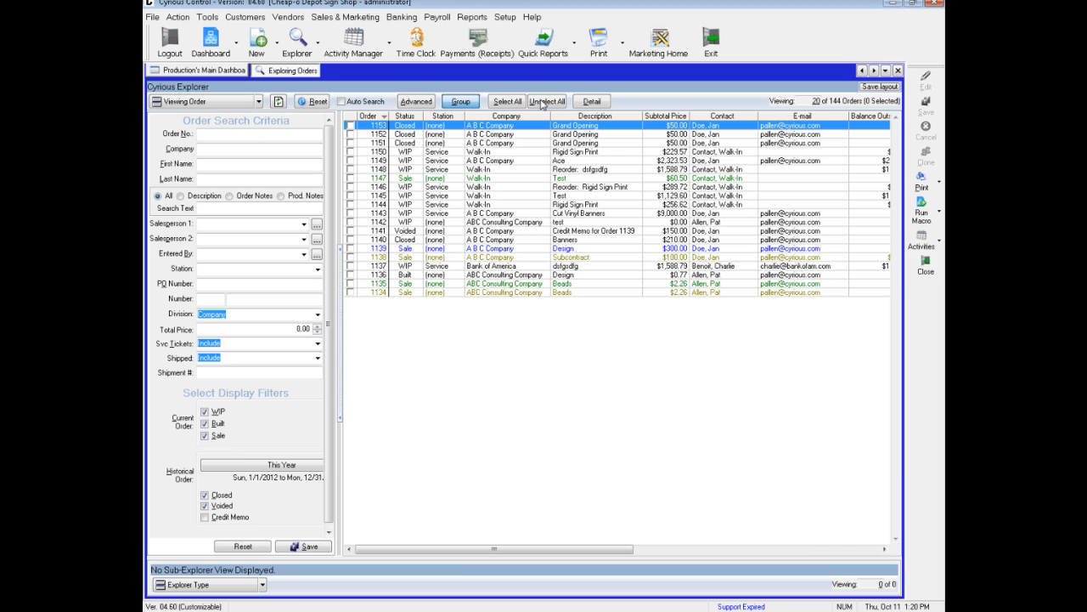
left_click(350, 161)
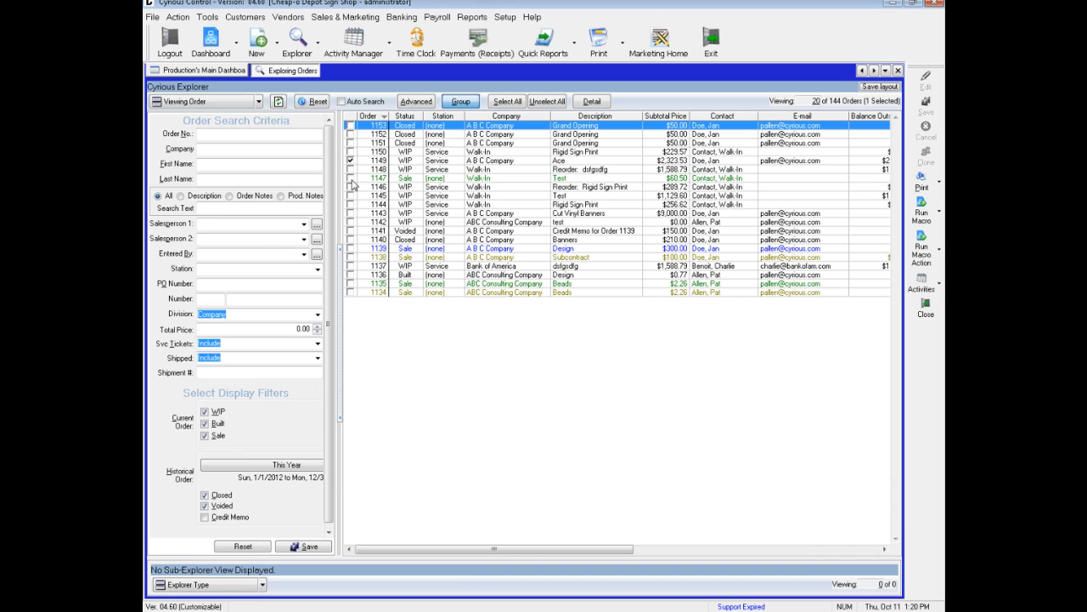
left_click(350, 177)
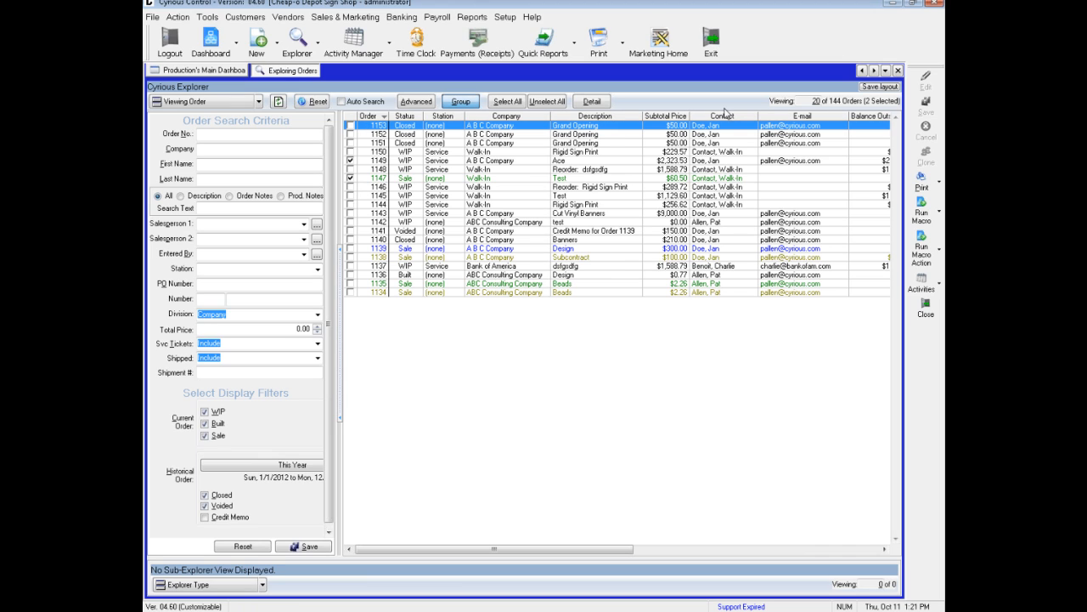
- Turn off group mode, view the details of the Closed "Banners", green "Beads" and Walk-In "Test" Sale orders, and hide the detail view
left_click(461, 103)
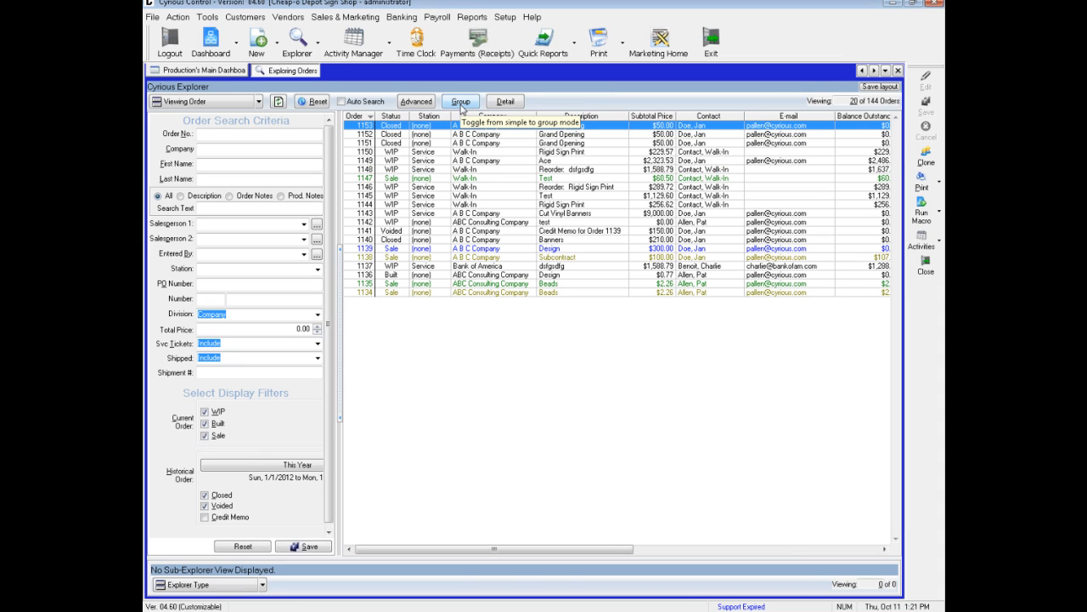
left_click(505, 103)
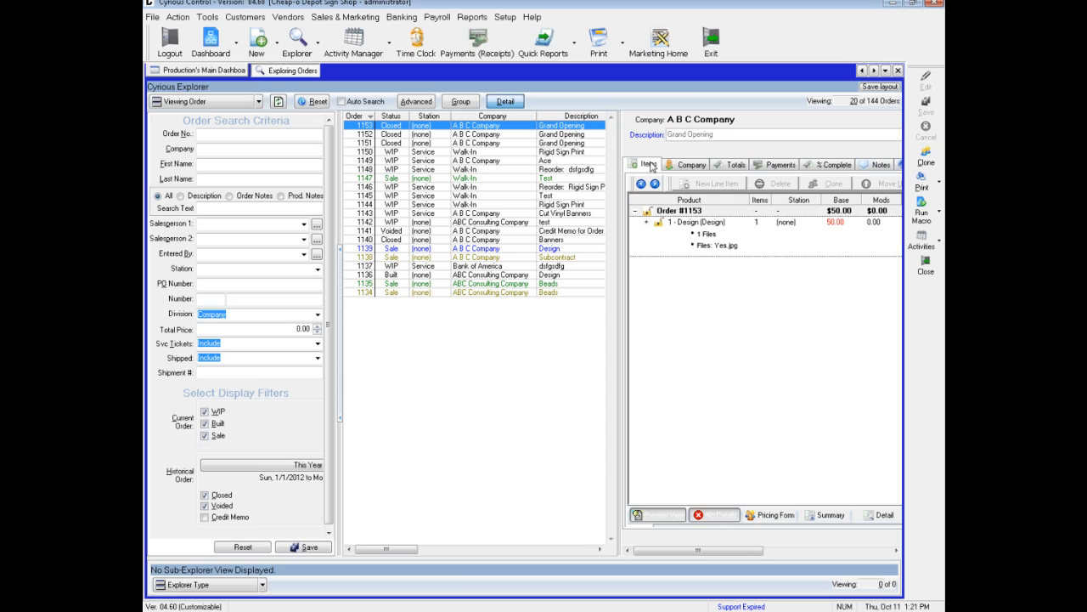
left_click(425, 240)
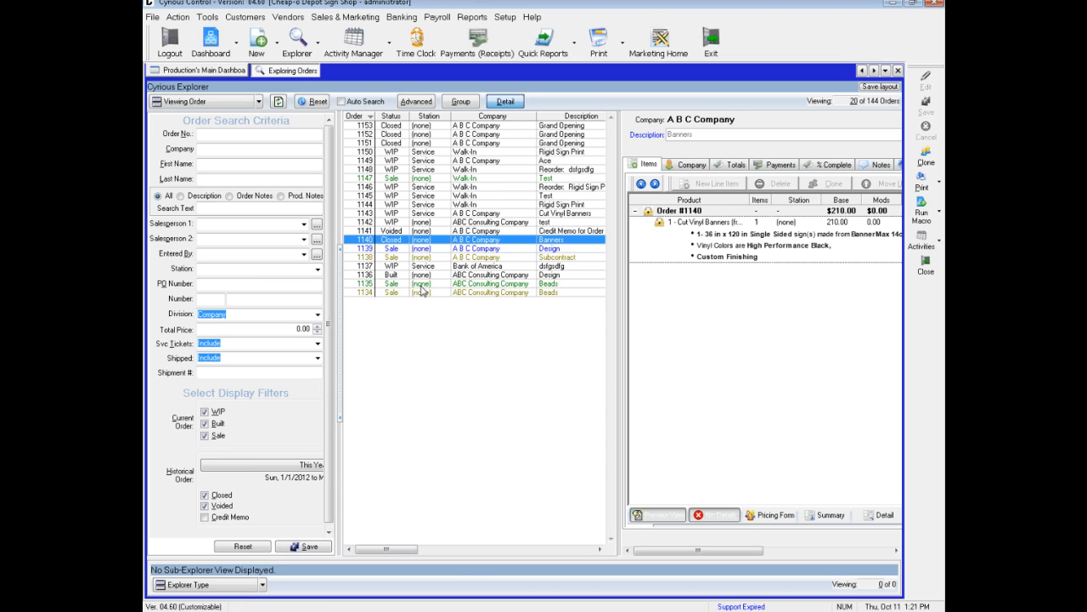
left_click(421, 285)
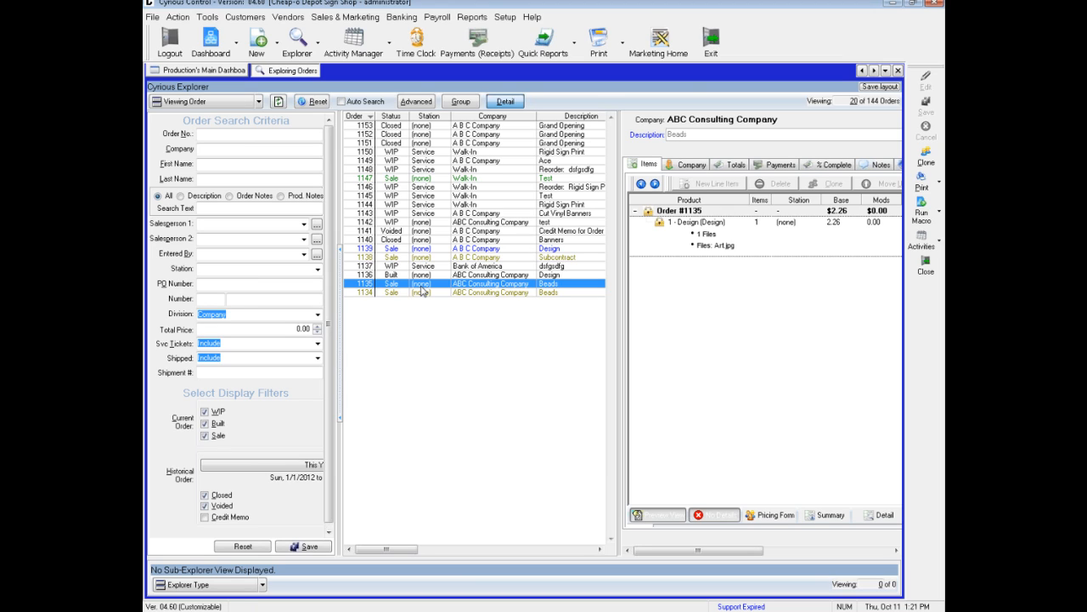
left_click(459, 180)
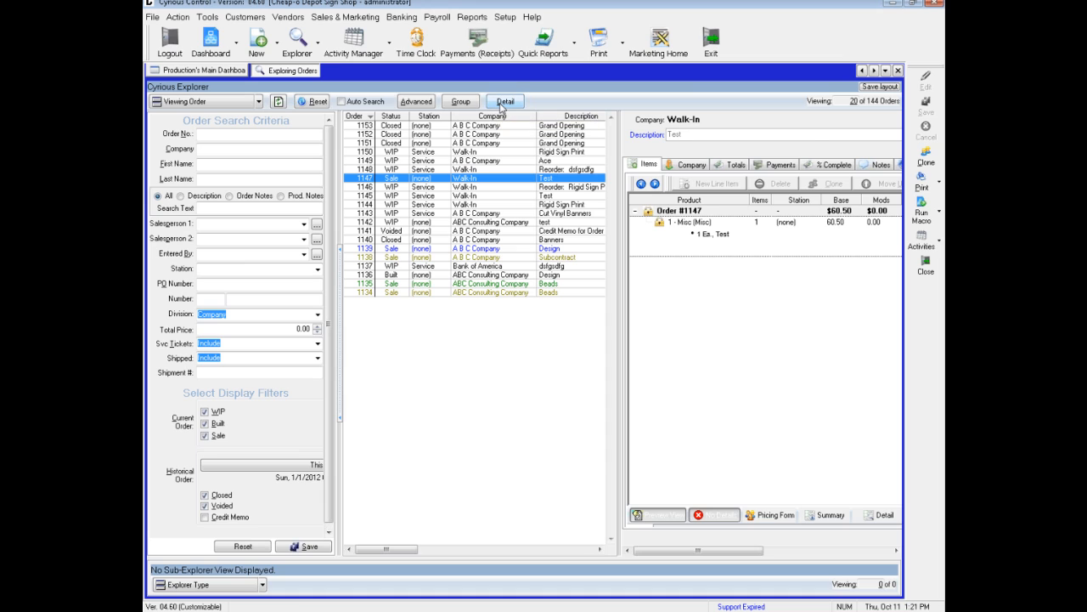
left_click(501, 104)
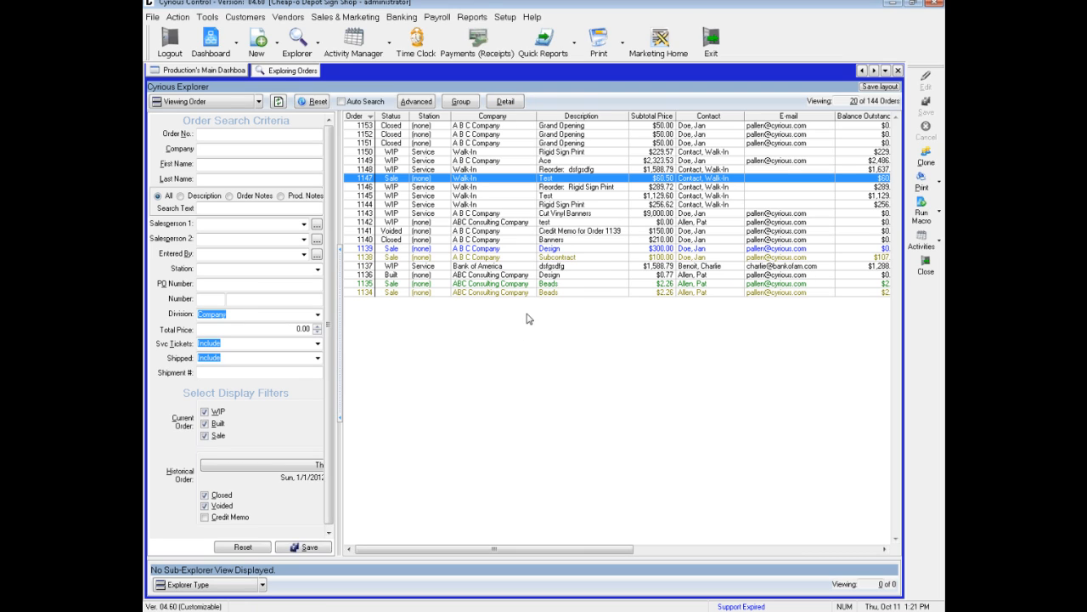
- Open the column chooser for the order list and move the Company column to the first position
right_click(489, 319)
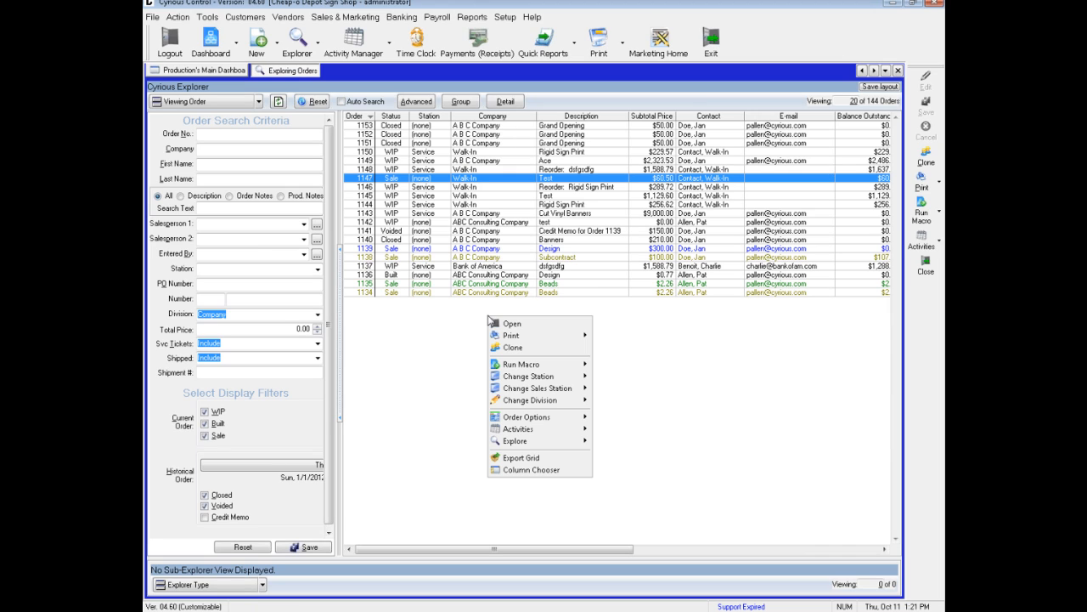
left_click(554, 472)
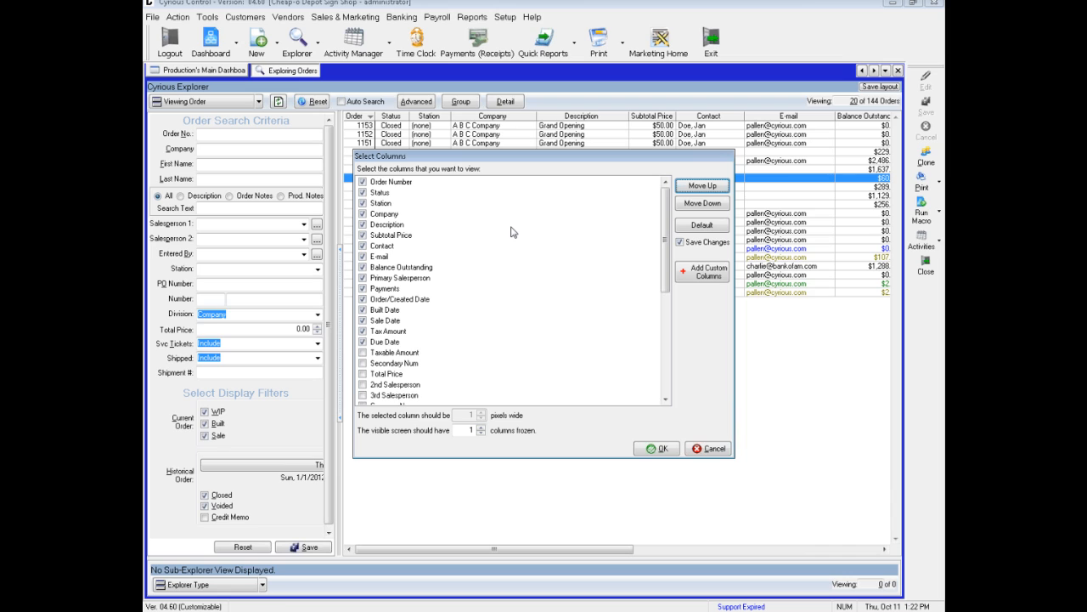
left_click(393, 216)
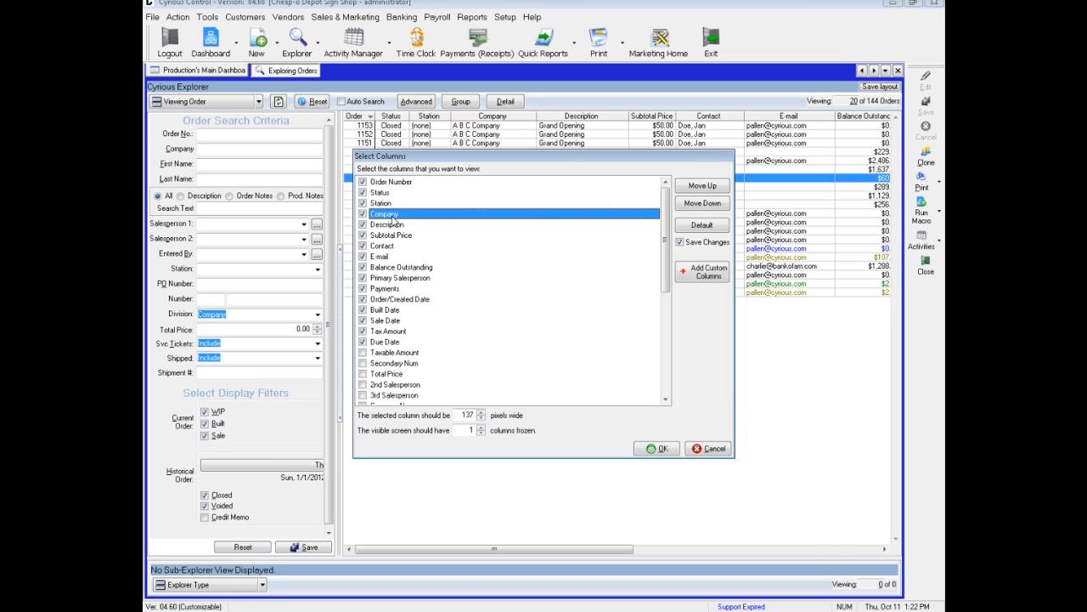
left_click(692, 193)
left_click(692, 193)
left_click(692, 192)
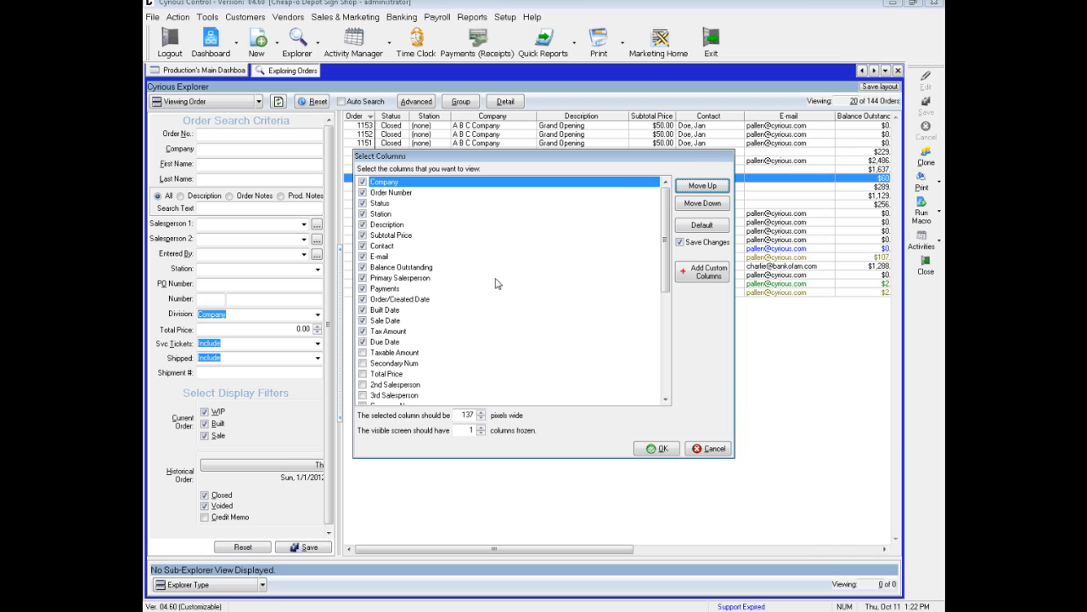
- Add the Total Price column, place it directly after Due Date and apply the column selection
left_click(366, 376)
left_click(364, 375)
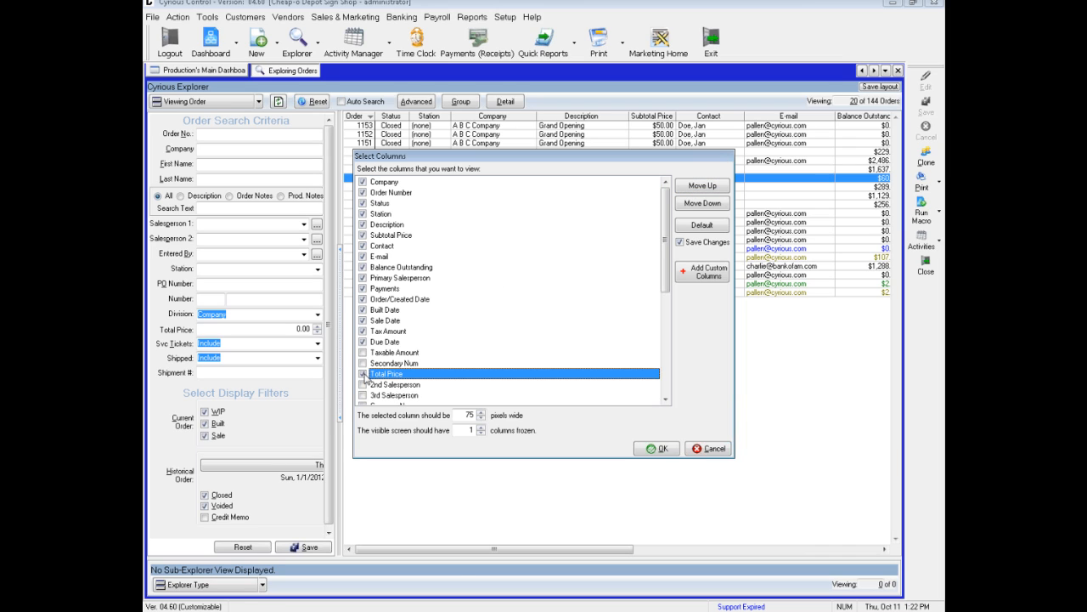
left_click(695, 191)
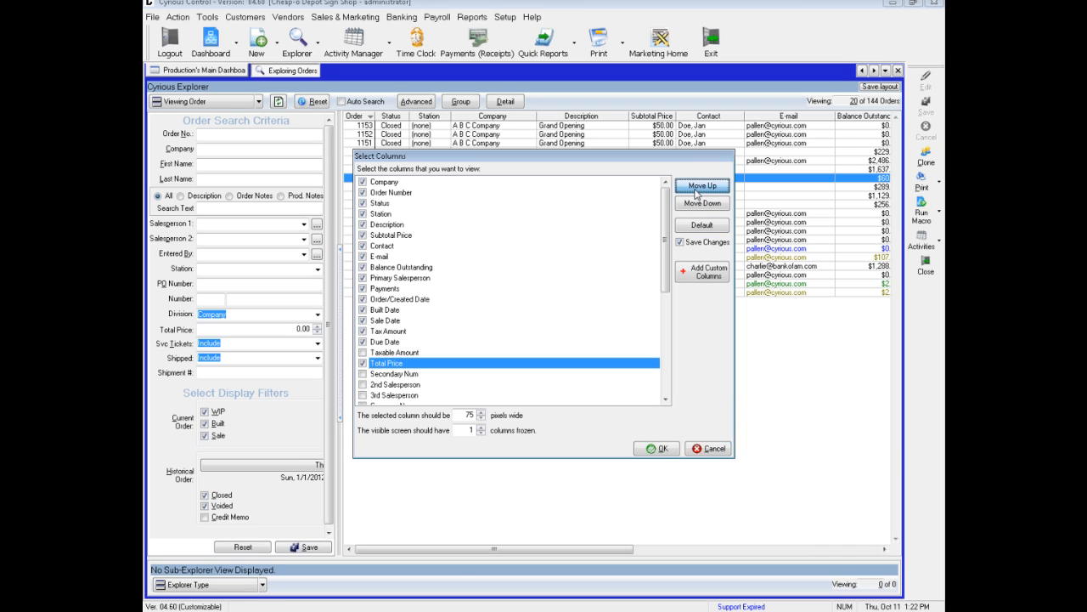
left_click(694, 191)
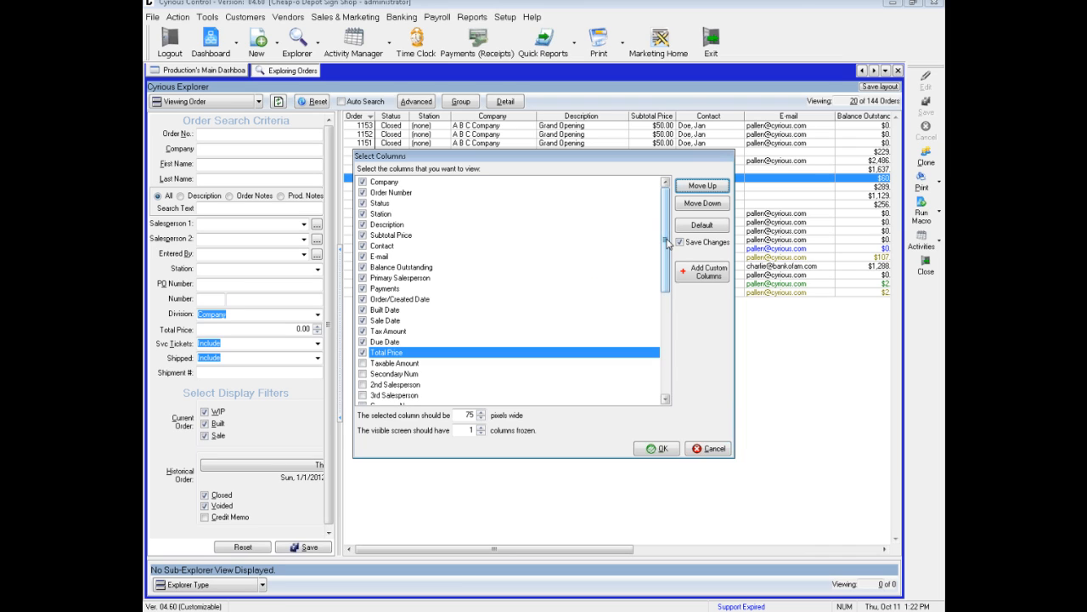
left_click_drag(665, 251, 664, 354)
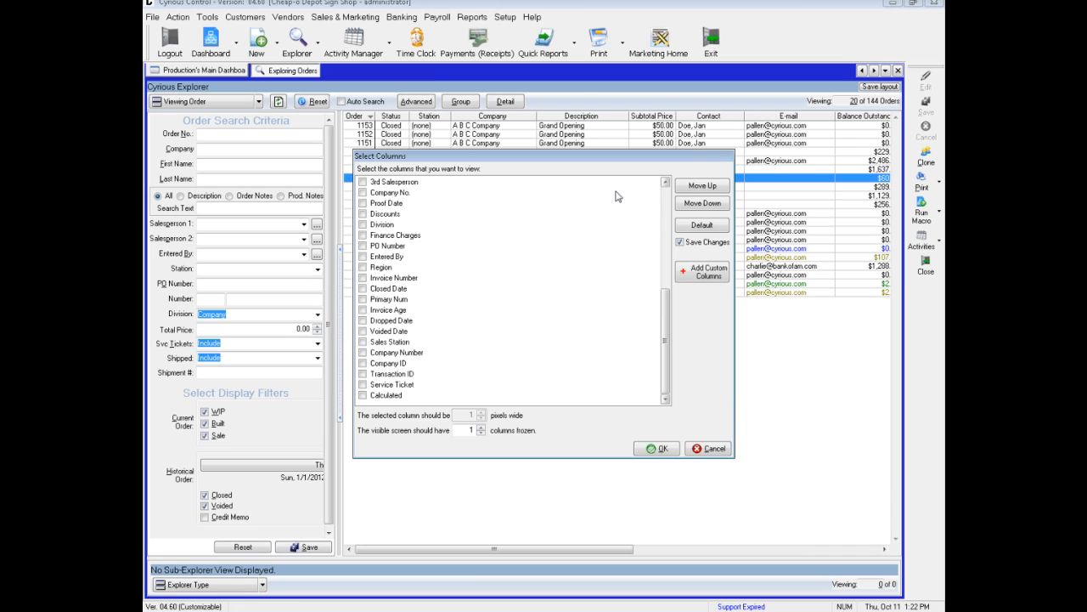
left_click(666, 236)
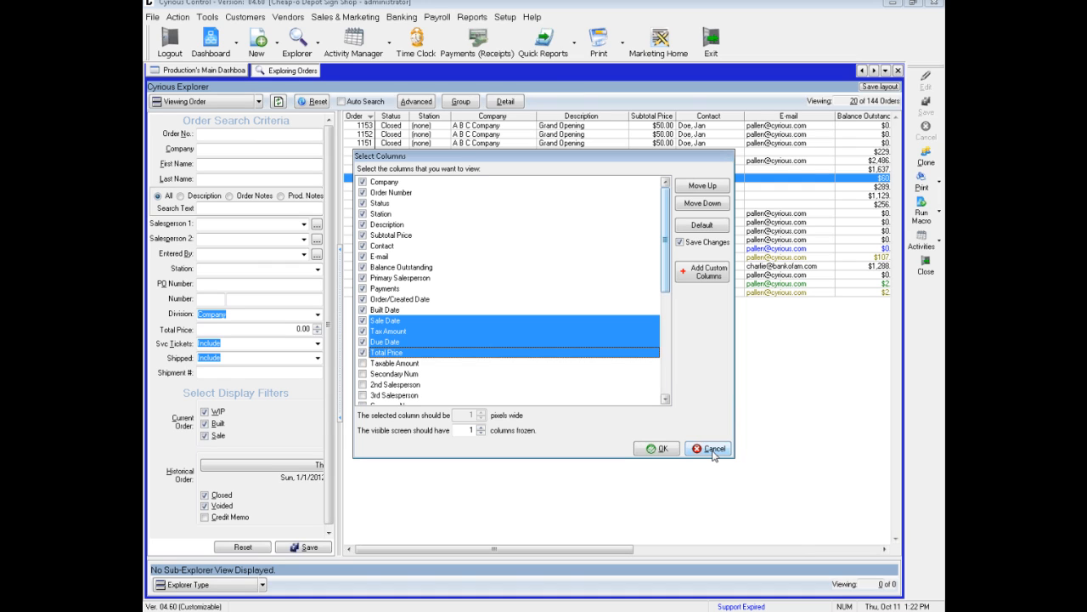
left_click(661, 450)
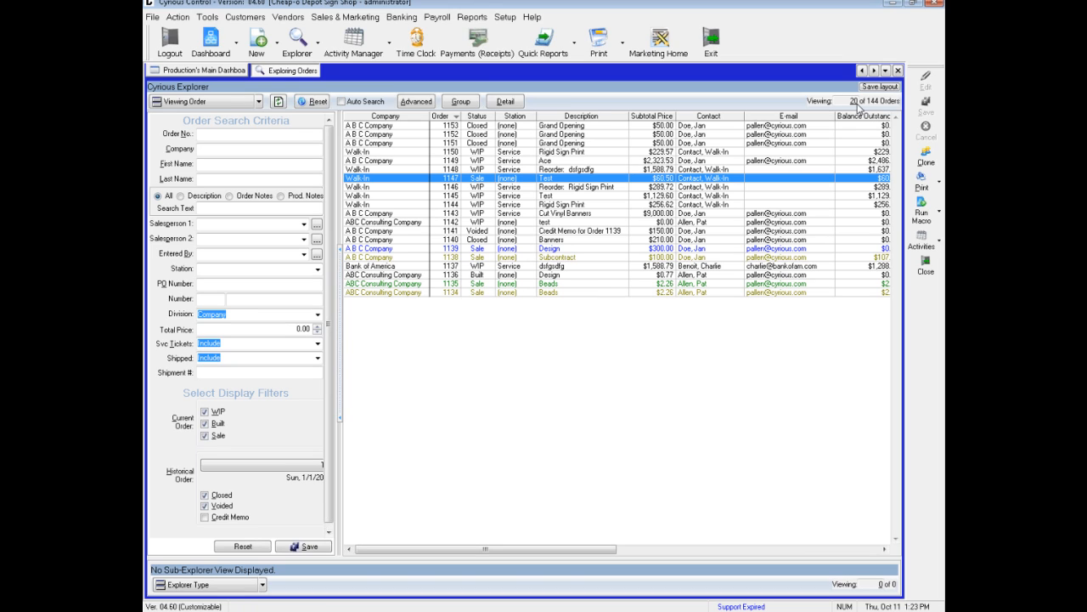
- Set the number of orders shown in the explorer to 144 and load them
double_click(849, 101)
type("144")
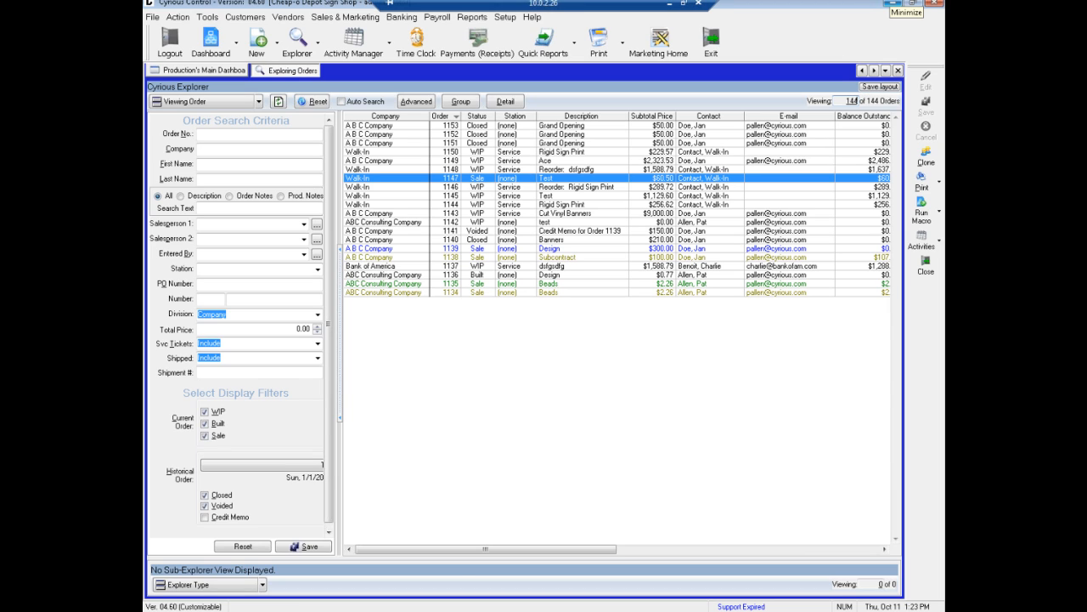
key("Return")
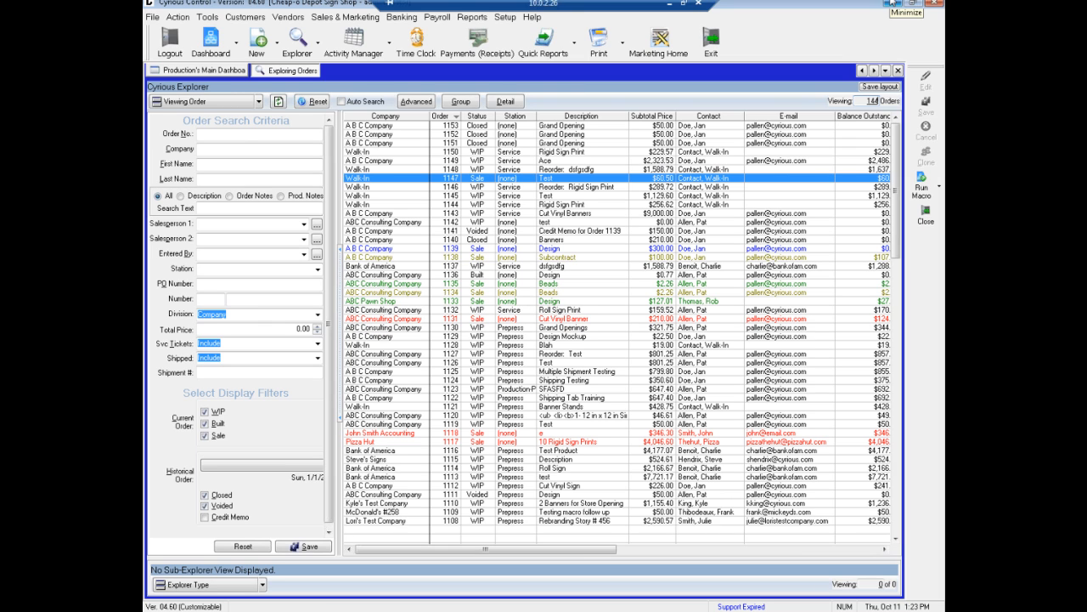
- Export the order grid in Microsoft Excel format with the View on Screen option
right_click(519, 223)
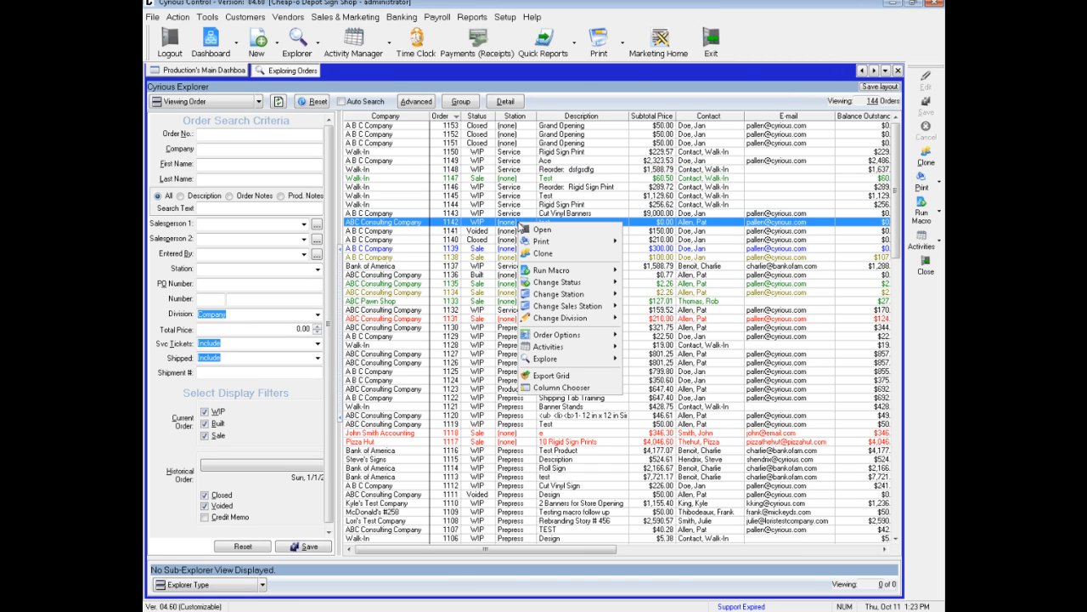
left_click(549, 381)
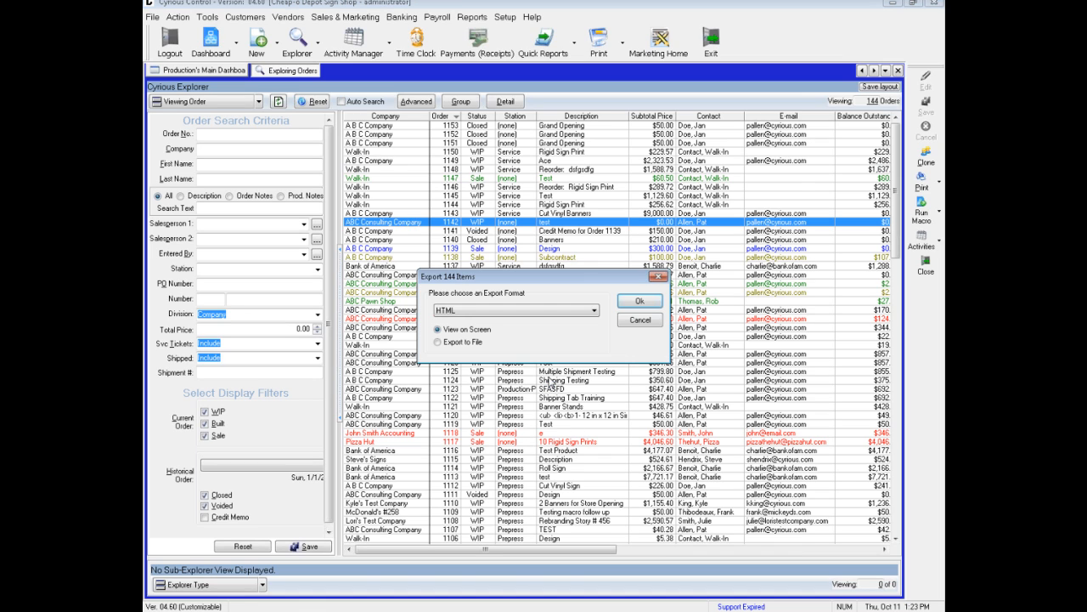
left_click(508, 313)
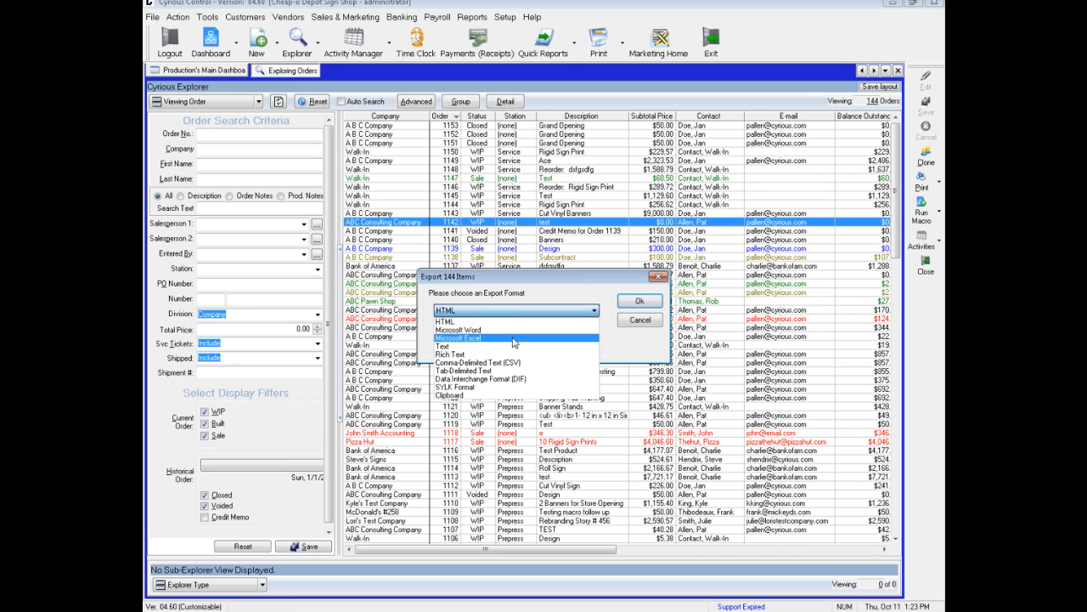
left_click(514, 338)
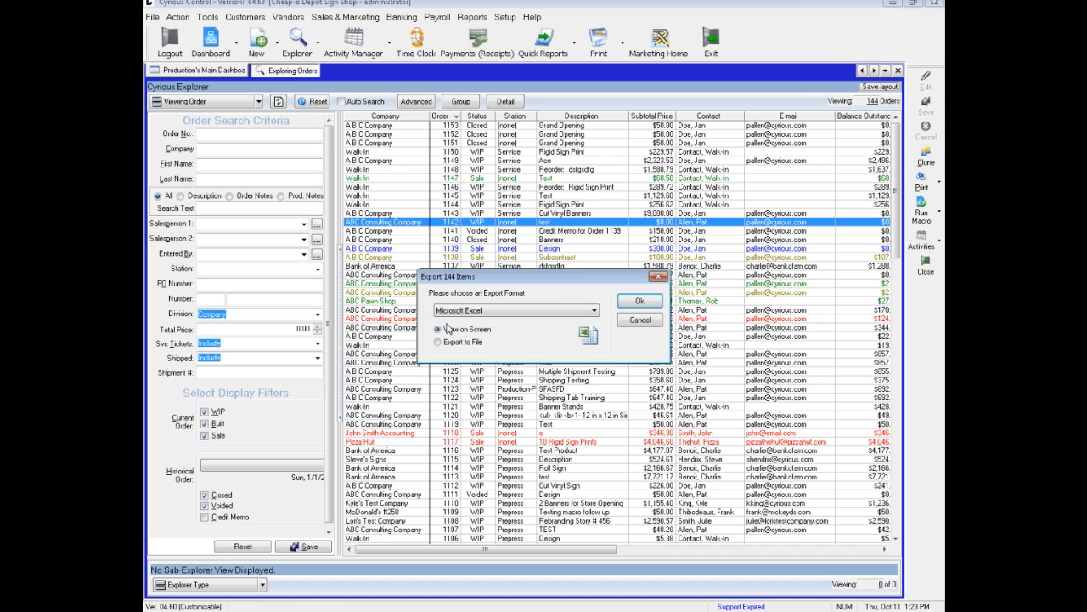
left_click(629, 306)
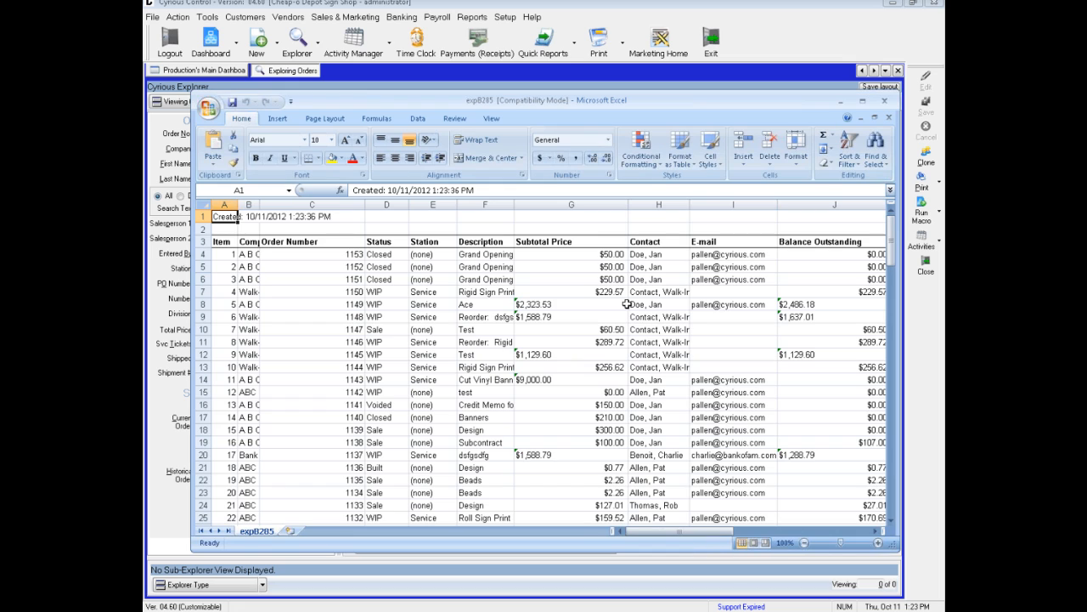
- View the exported order workbook in a maximized Excel window, minimize it and return to the Cyrious order list
left_click(864, 103)
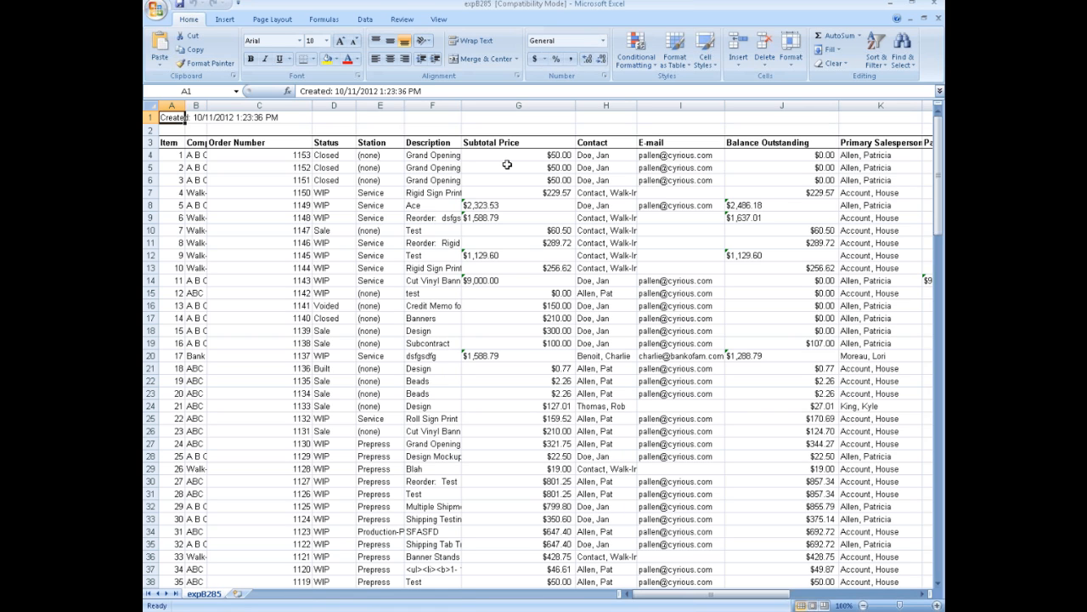
left_click(888, 4)
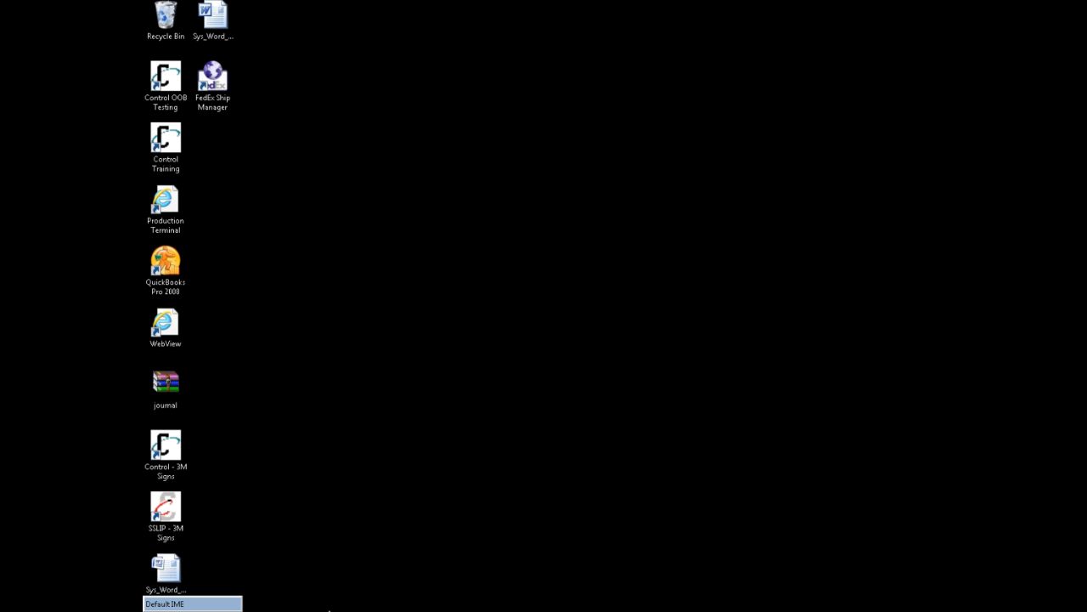
left_click(328, 606)
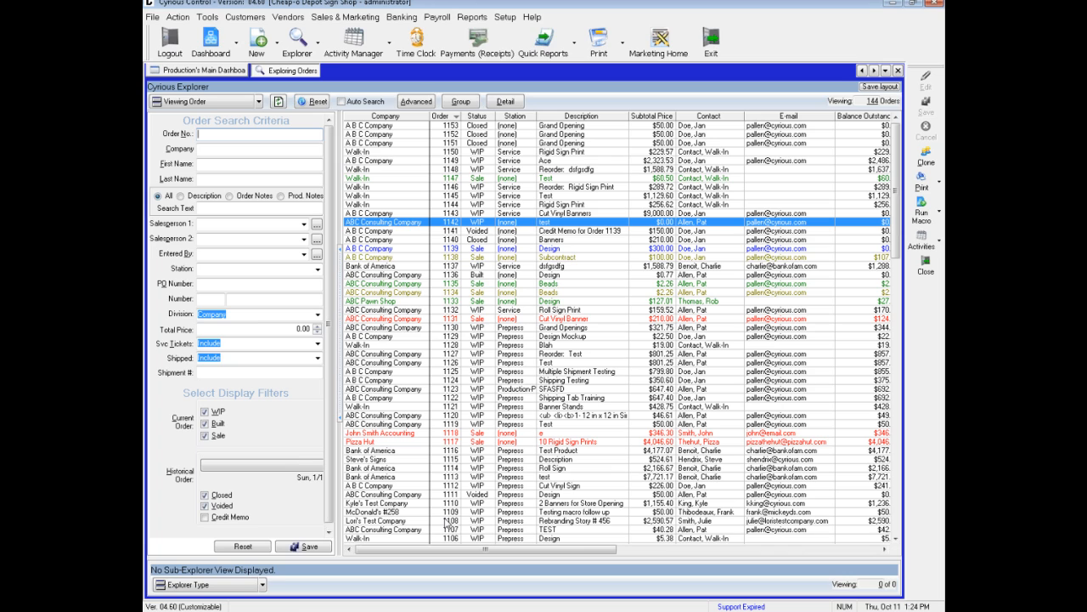